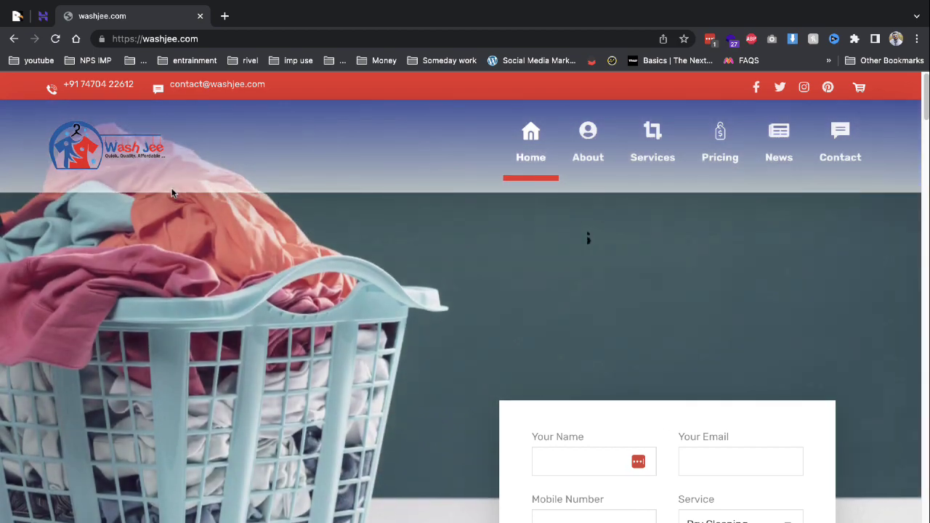
# Step: Review the washjee.com home page, including its cleaning services section and the service choices in the request form
pyautogui.scroll(-4, 588, 239)
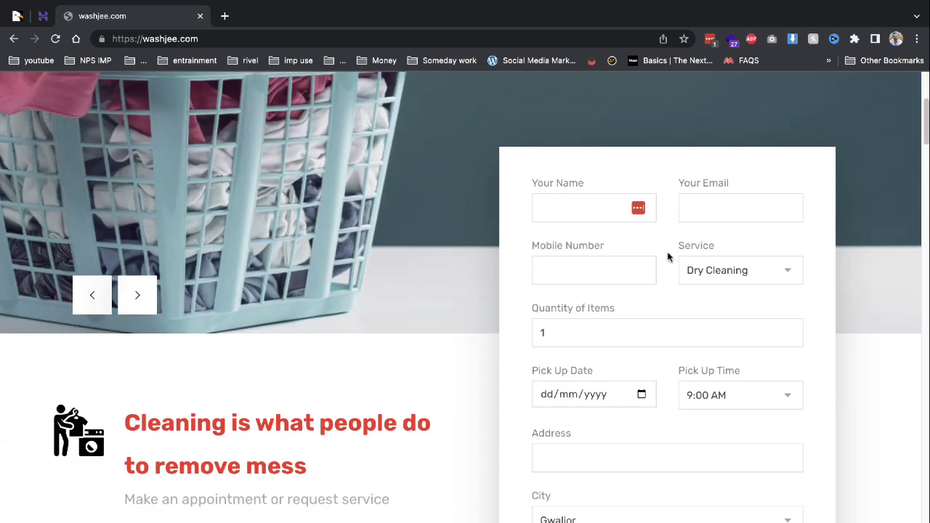
pyautogui.scroll(-1, 625, 312)
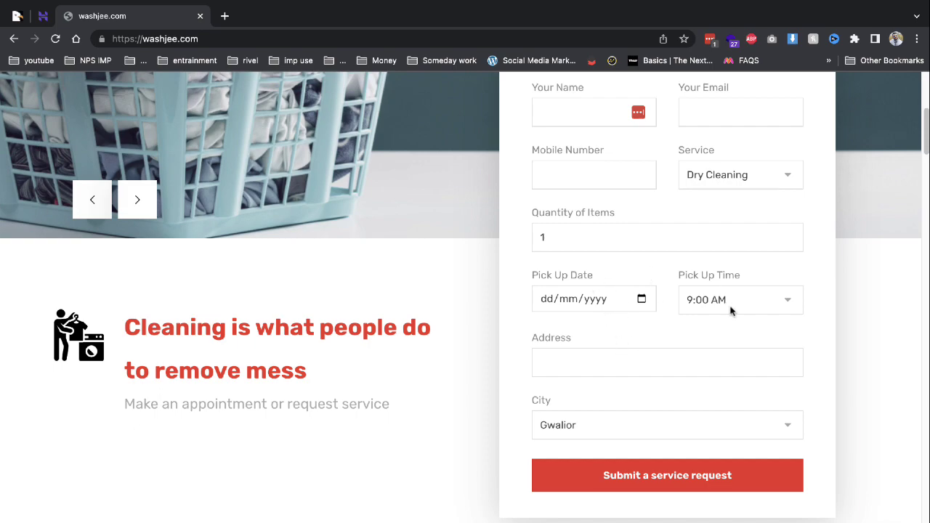
pyautogui.scroll(-6, 509, 268)
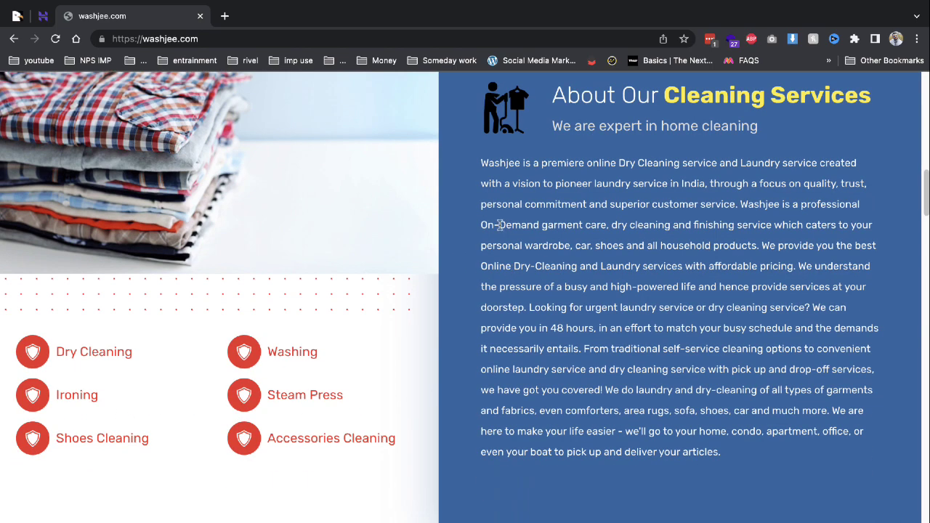
pyautogui.scroll(-3, 345, 272)
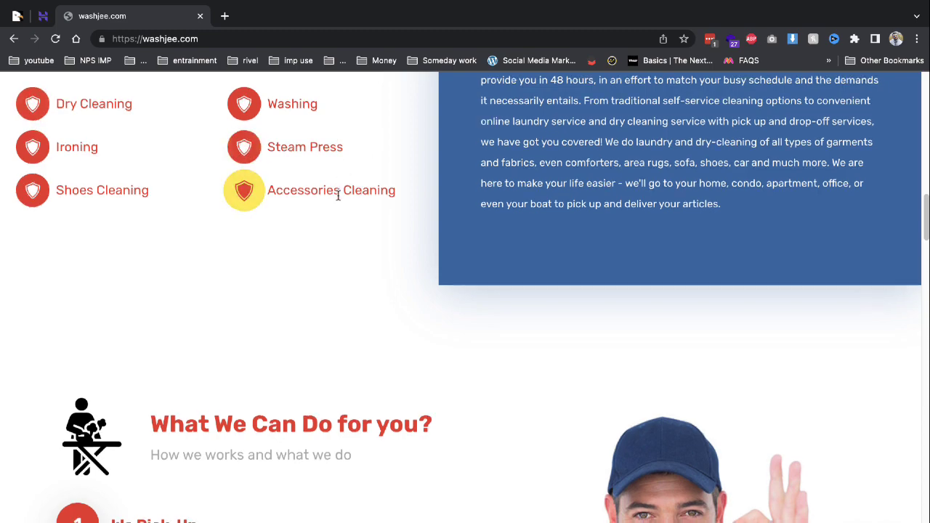
pyautogui.scroll(10, 338, 195)
pyautogui.scroll(-3, 648, 461)
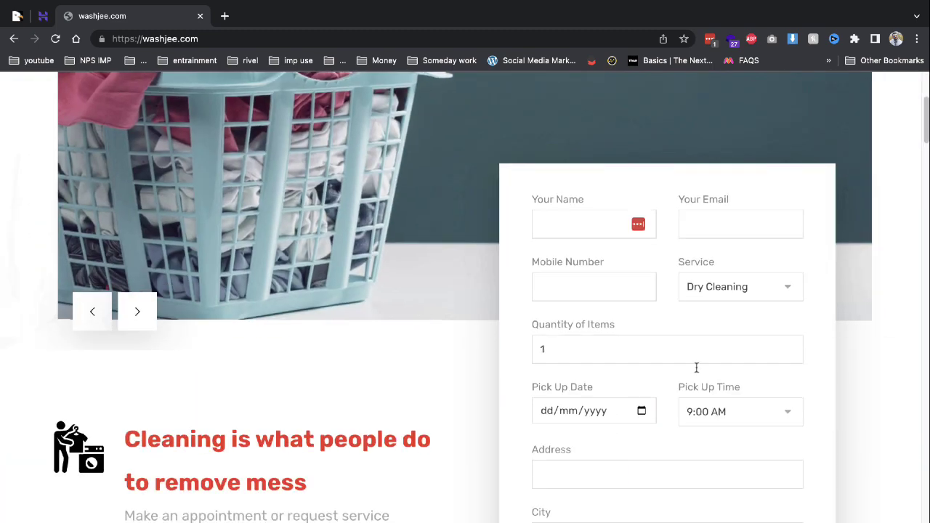
pyautogui.click(713, 279)
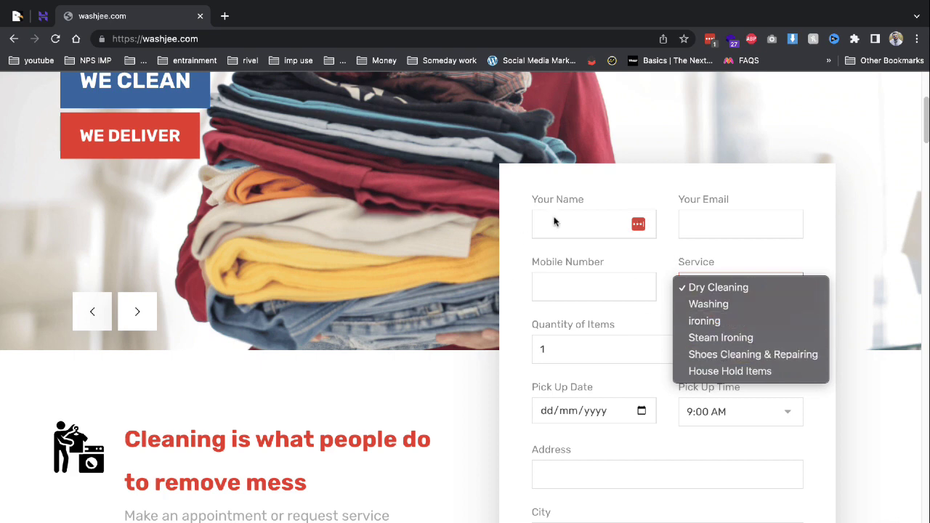
pyautogui.click(595, 318)
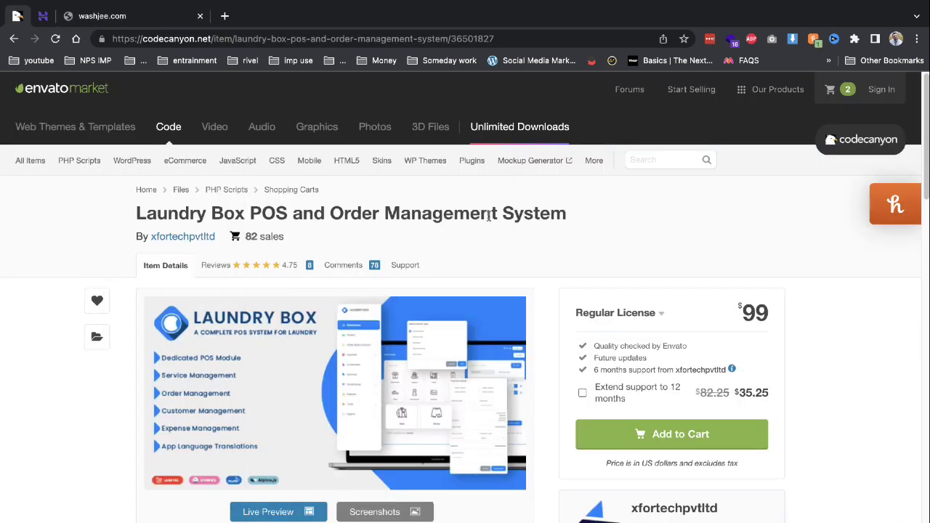
# Step: Examine the title and feature overview of Laundry Box POS and Order Management System on its CodeCanyon item page
pyautogui.moveTo(187, 213); pyautogui.dragTo(578, 219)
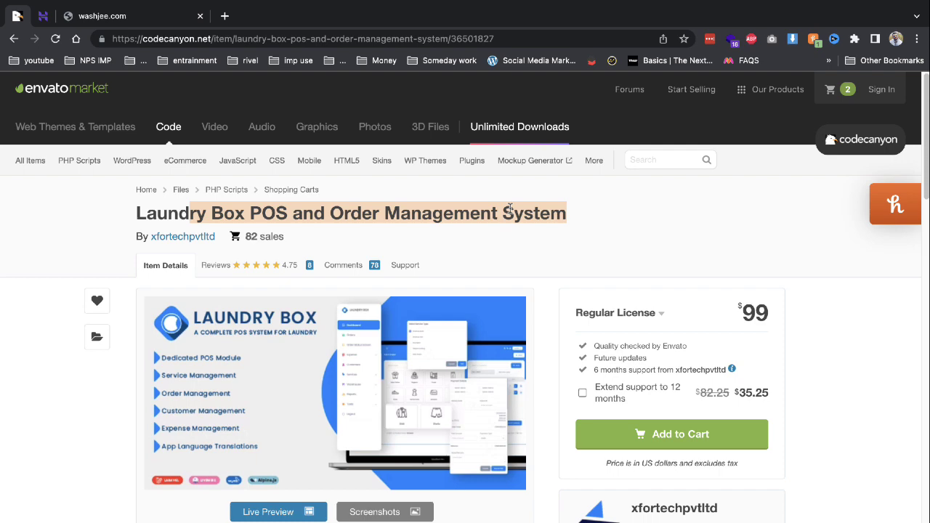
pyautogui.scroll(-3, 511, 208)
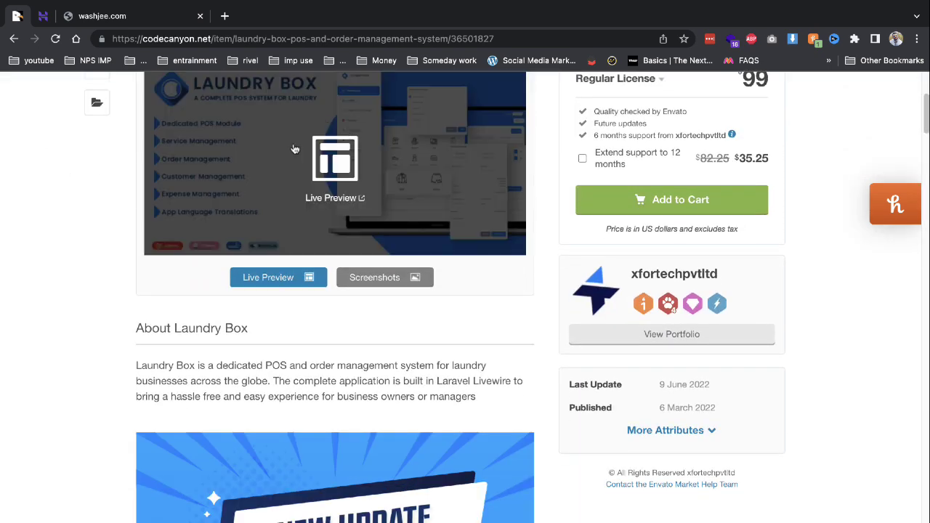
pyautogui.scroll(-9, 326, 180)
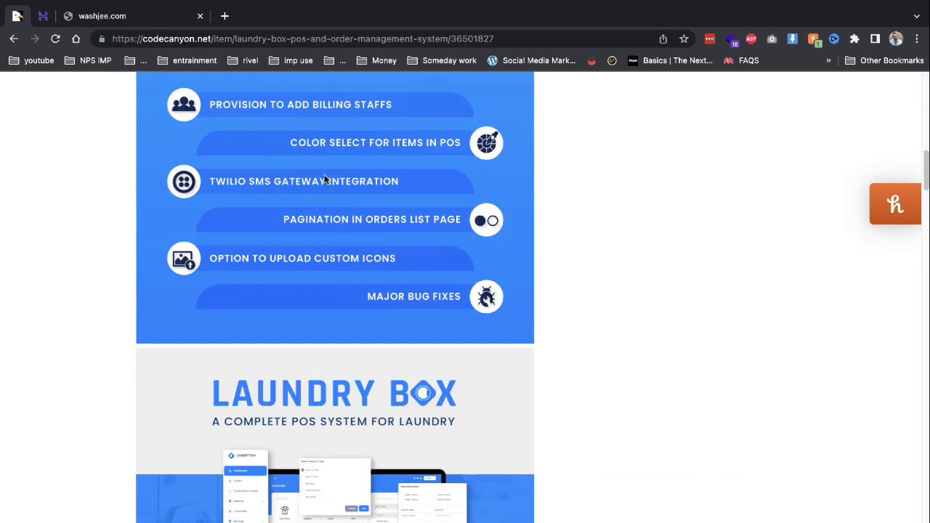
pyautogui.scroll(10, 324, 179)
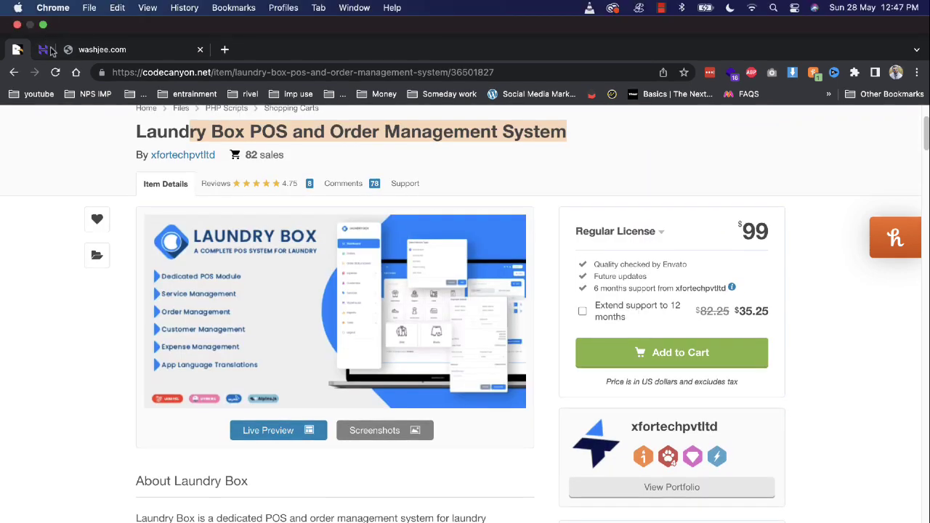
# Step: Switch to Hostinger, open the file manager for careerpavers.com, and go to the public_html/demo2 folder
pyautogui.click(43, 49)
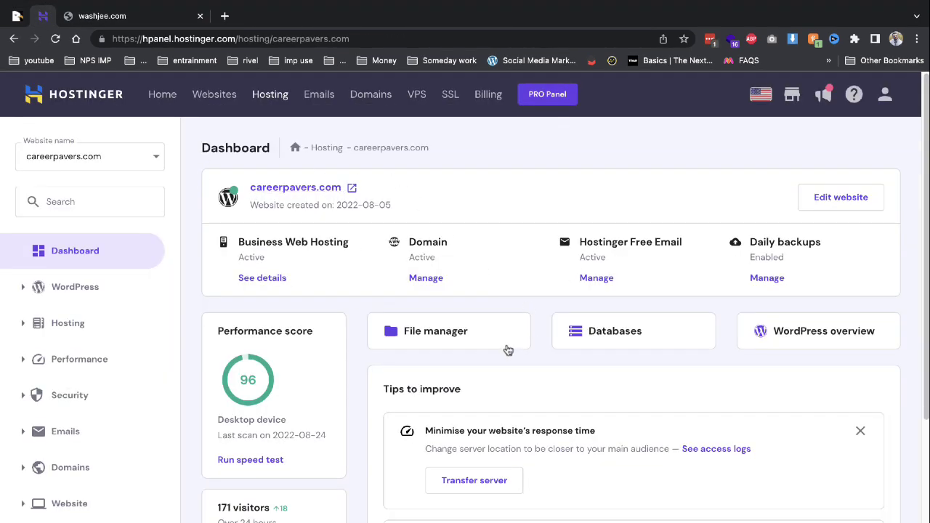
pyautogui.click(507, 346)
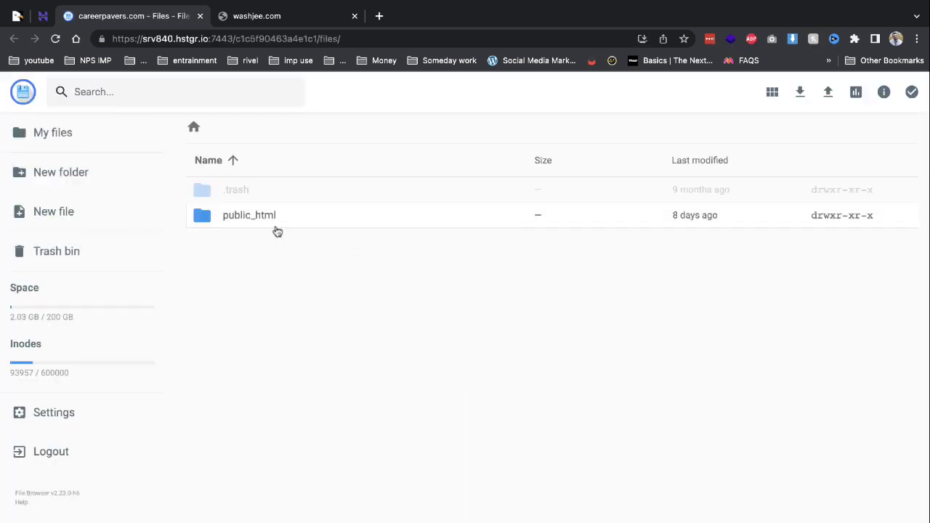
pyautogui.doubleClick(276, 227)
pyautogui.doubleClick(261, 227)
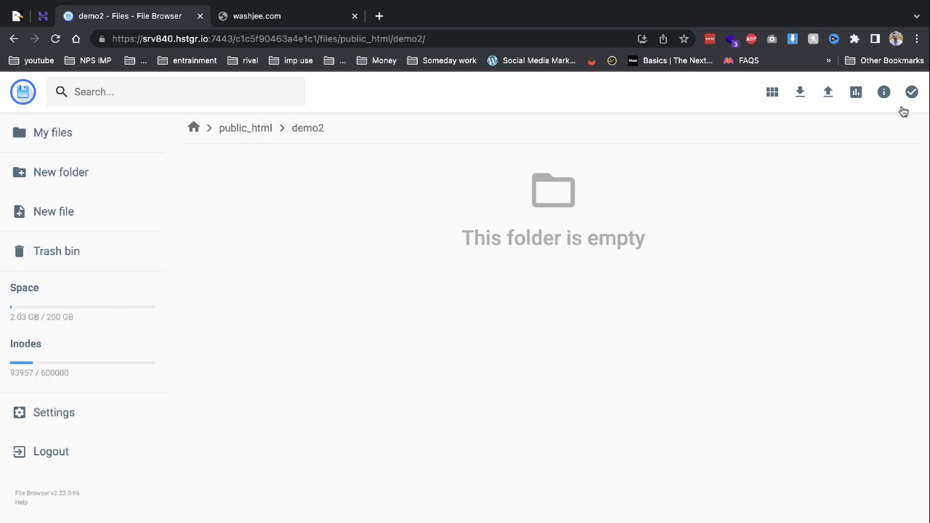
# Step: Upload the fresh-installation 1.2.0 zip from the Source Code folder into demo2
pyautogui.click(834, 100)
pyautogui.click(436, 305)
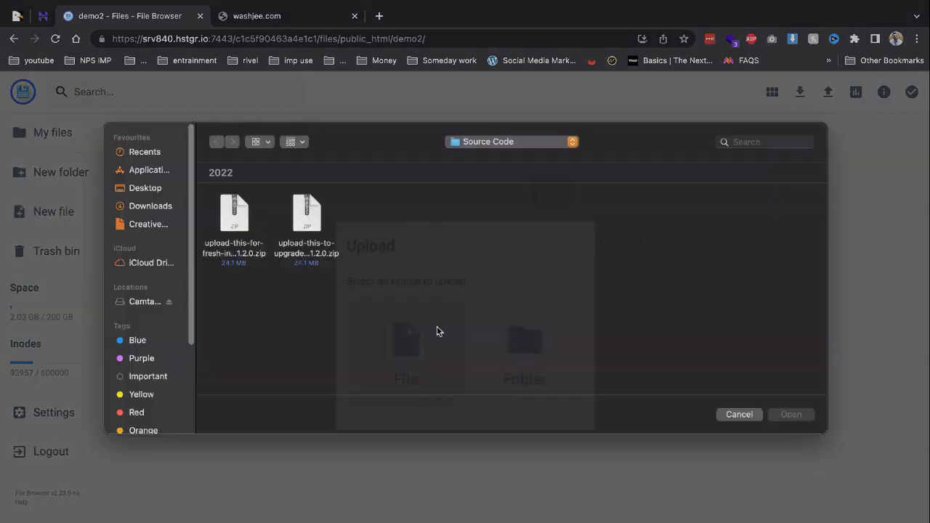
pyautogui.doubleClick(254, 238)
# Step: Open the careerpavers.com MySQL database management page in Hostinger and copy the demo2 database name
pyautogui.click(45, 16)
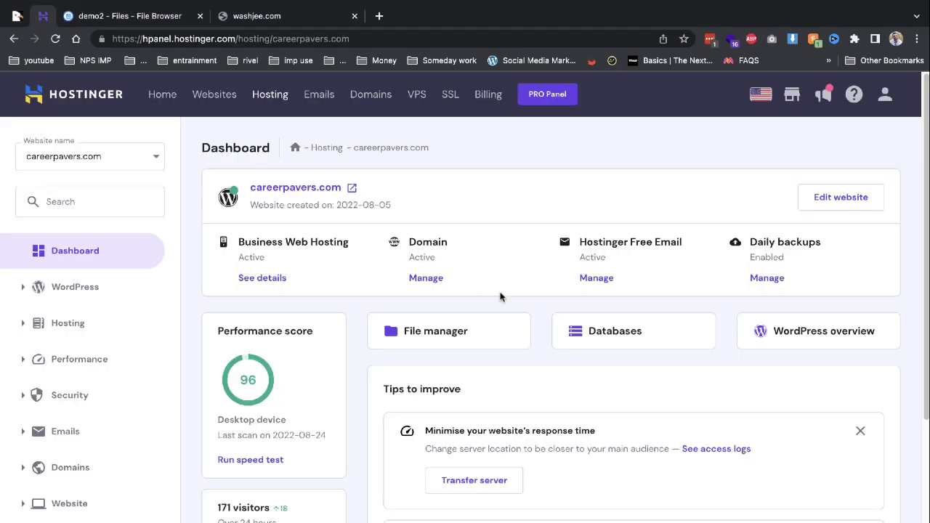
pyautogui.click(624, 326)
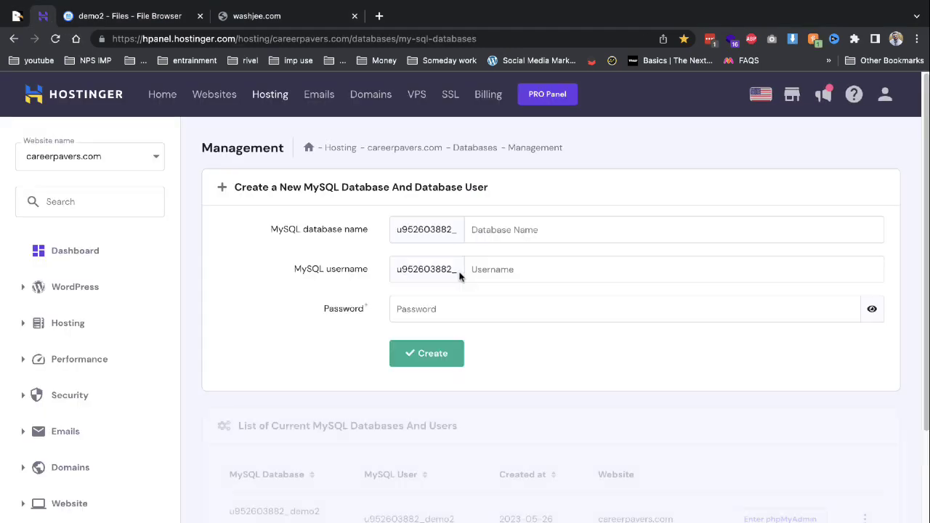
pyautogui.doubleClick(265, 513)
pyautogui.hotkey('ctrl', 'c')
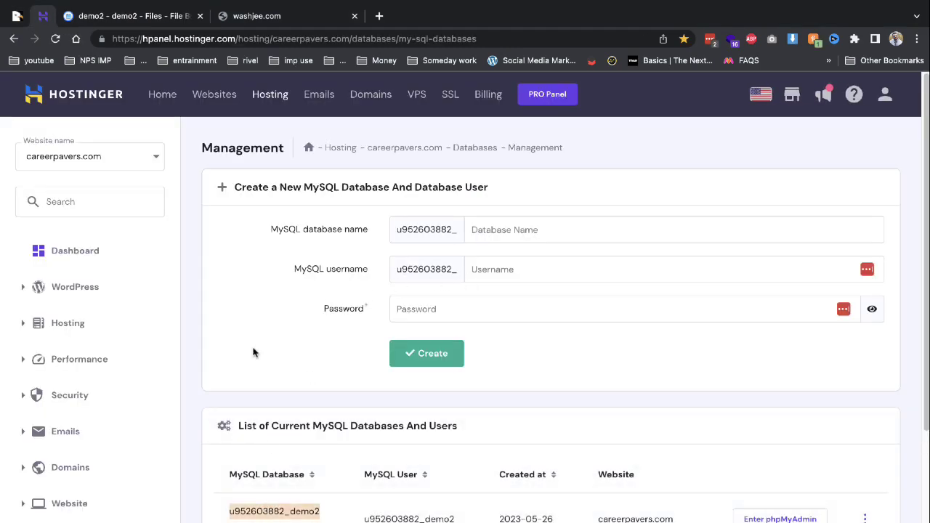
# Step: Return to the file browser and try to extract the uploaded fresh-installation archive with the folder name demo2
pyautogui.click(130, 19)
pyautogui.rightClick(265, 182)
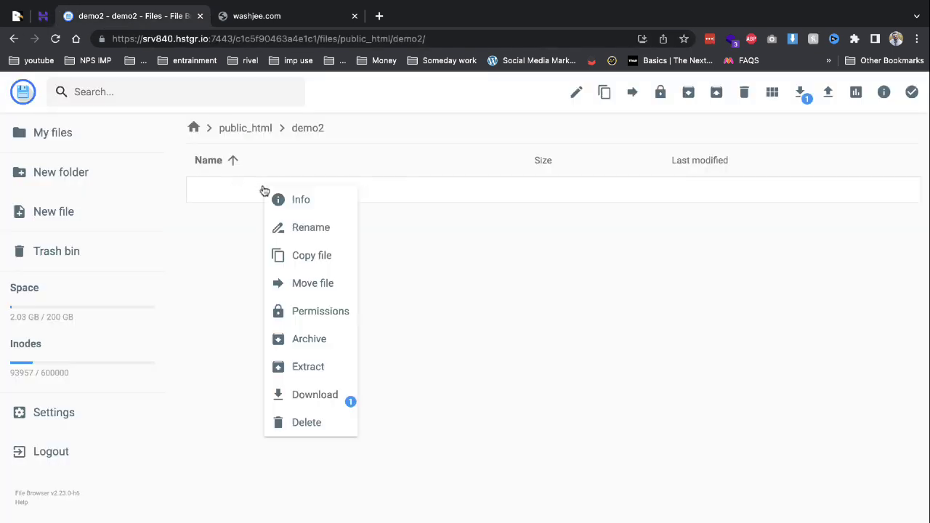
pyautogui.click(333, 370)
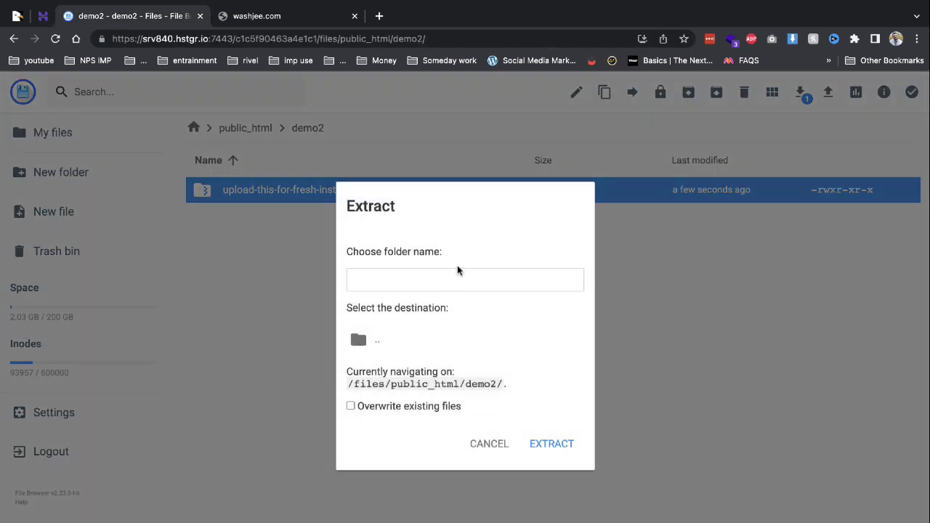
pyautogui.write('demo2')
pyautogui.press('Return')
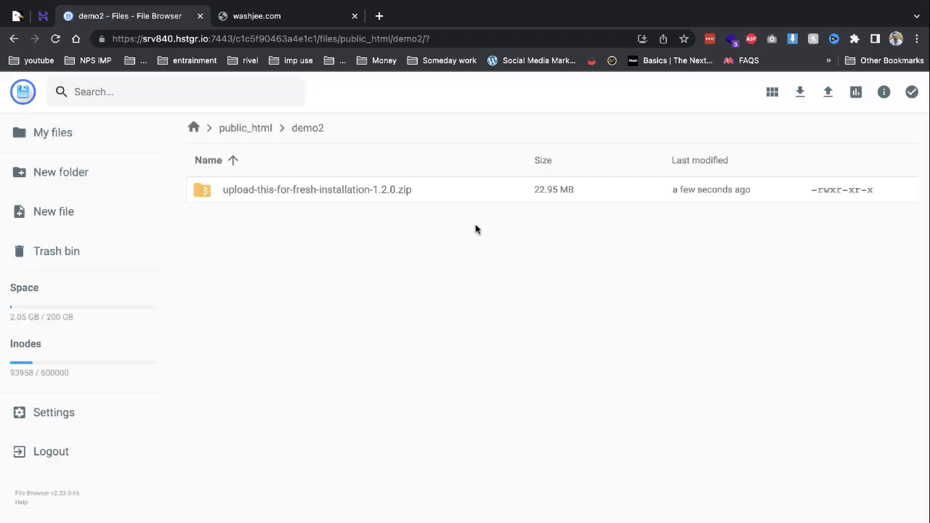
# Step: Extract upload-this-for-fresh-installation-1.2.0.zip from public_html/demo2, entering demo2 as the folder name
pyautogui.rightClick(401, 199)
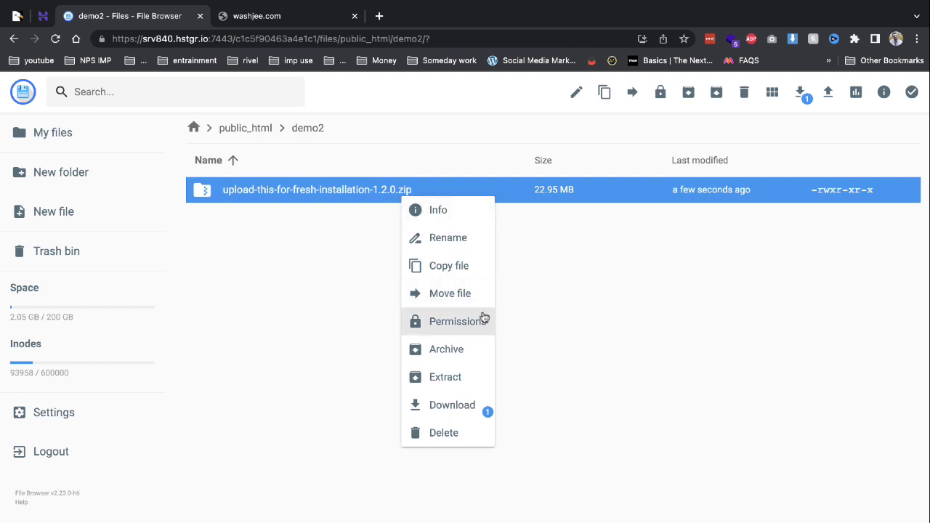
pyautogui.click(458, 376)
pyautogui.write('demo2')
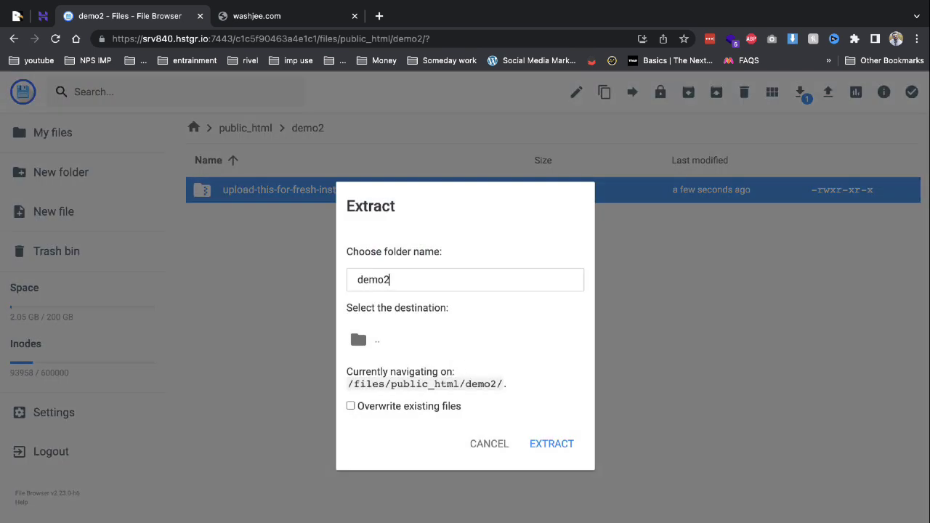
pyautogui.click(467, 342)
pyautogui.click(553, 444)
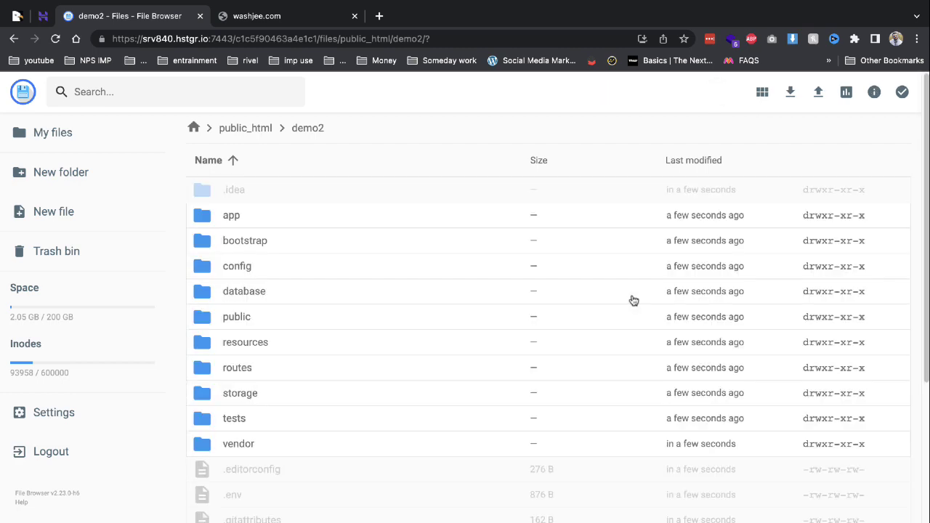
# Step: Load the Laundry Box installer at demo2.careerpavers.com in a new tab and proceed past the extensions check to the database settings
pyautogui.click(379, 16)
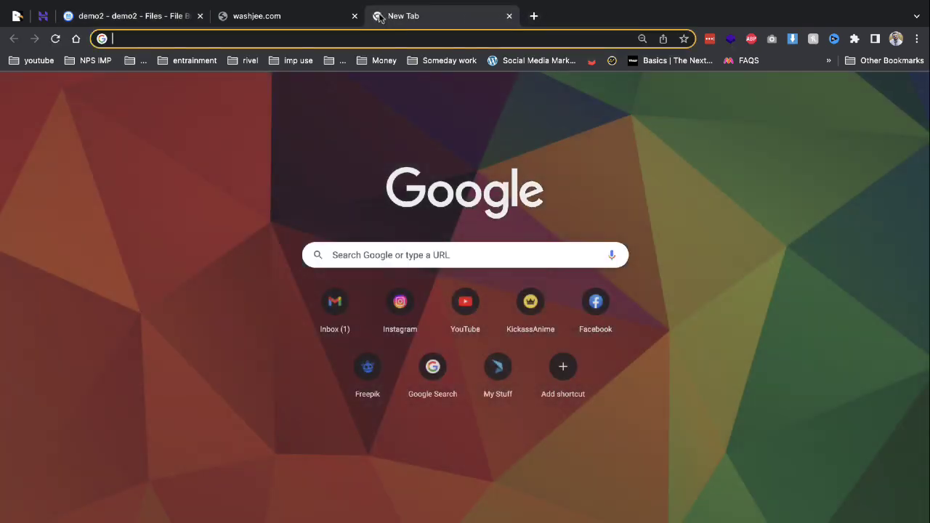
pyautogui.write('demo2')
pyautogui.press('Return')
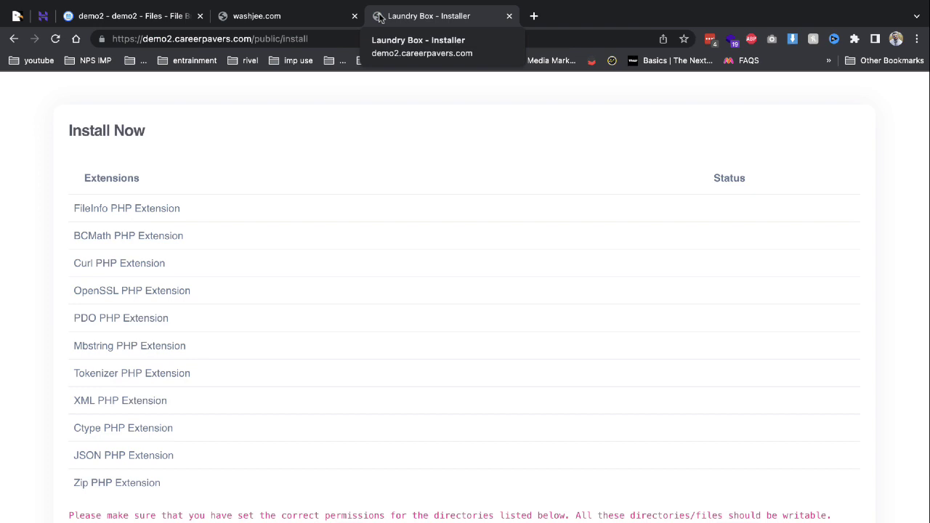
pyautogui.scroll(-3, 142, 128)
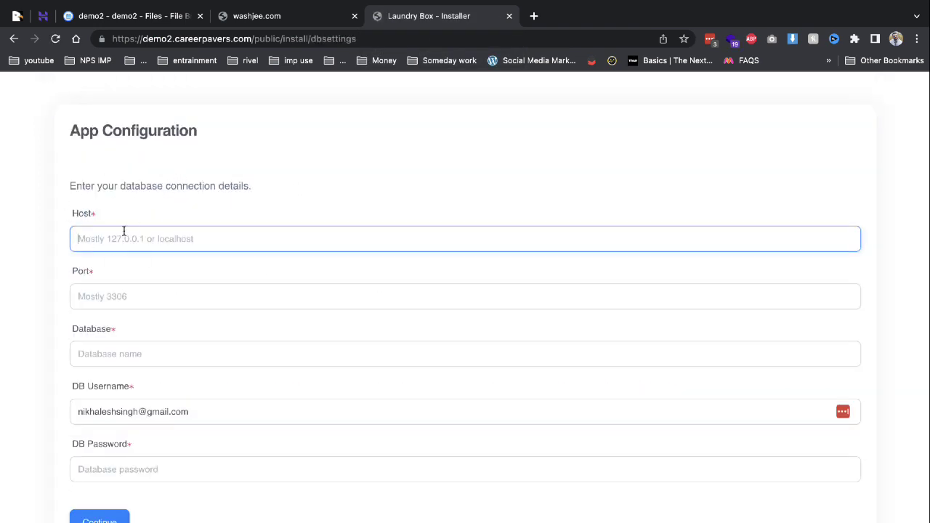
# Step: Set the database connection host to localhost and the port to 3306
pyautogui.write('lo')
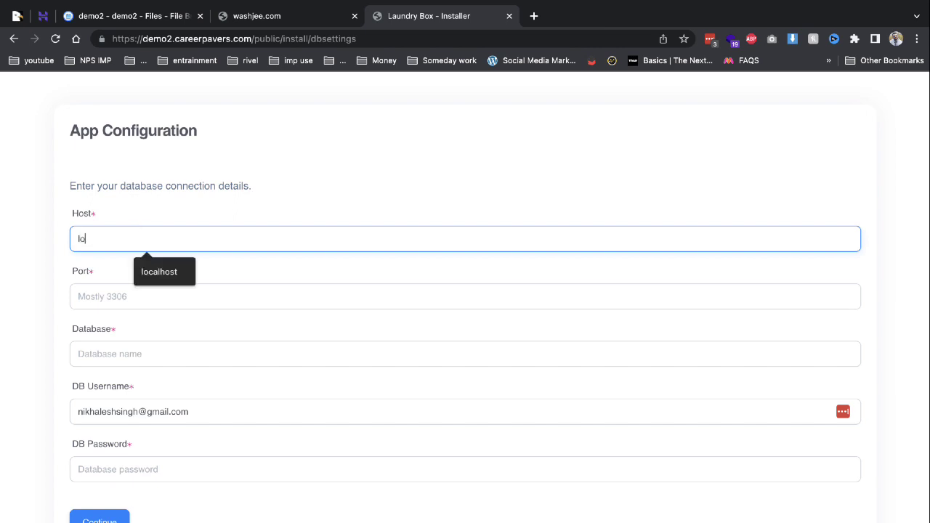
pyautogui.press('Down')
pyautogui.press('Return')
pyautogui.press('Tab')
pyautogui.write('22')
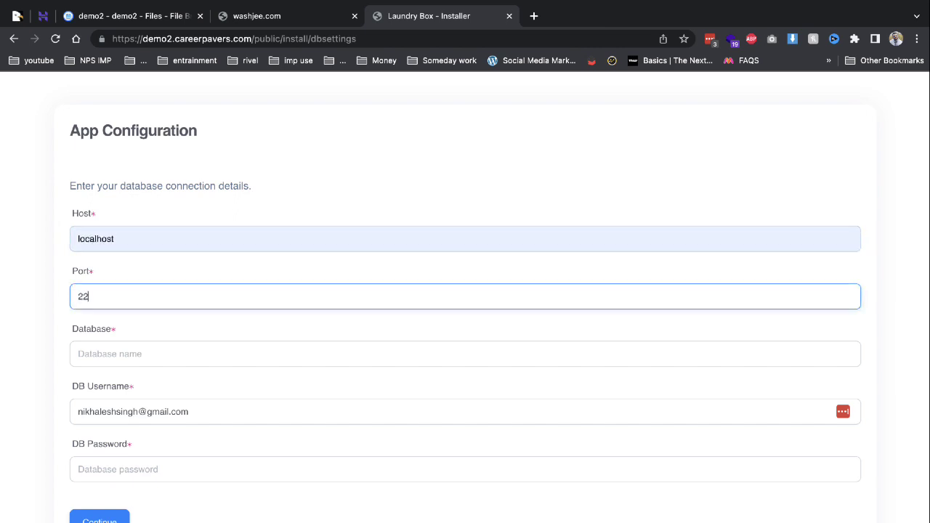
pyautogui.press('BackSpace')
pyautogui.press('BackSpace')
pyautogui.write('30')
pyautogui.press('BackSpace')
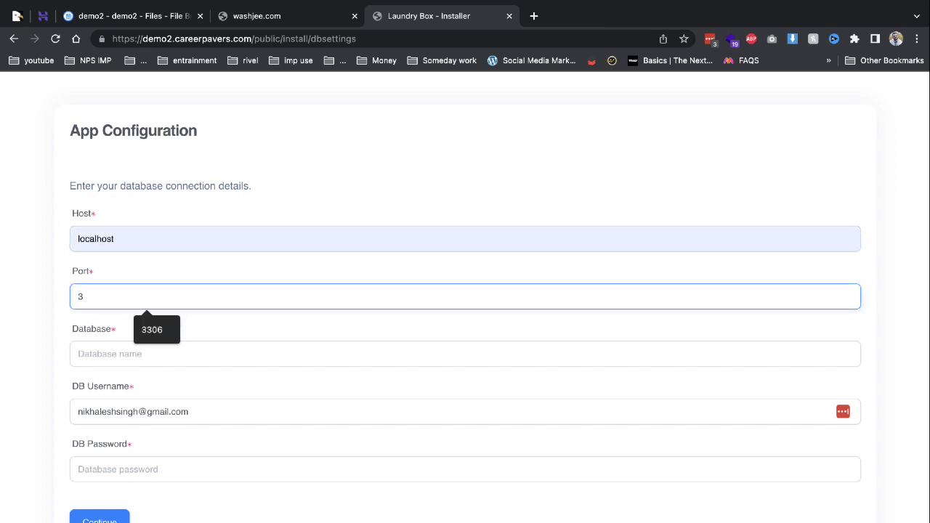
pyautogui.write('306')
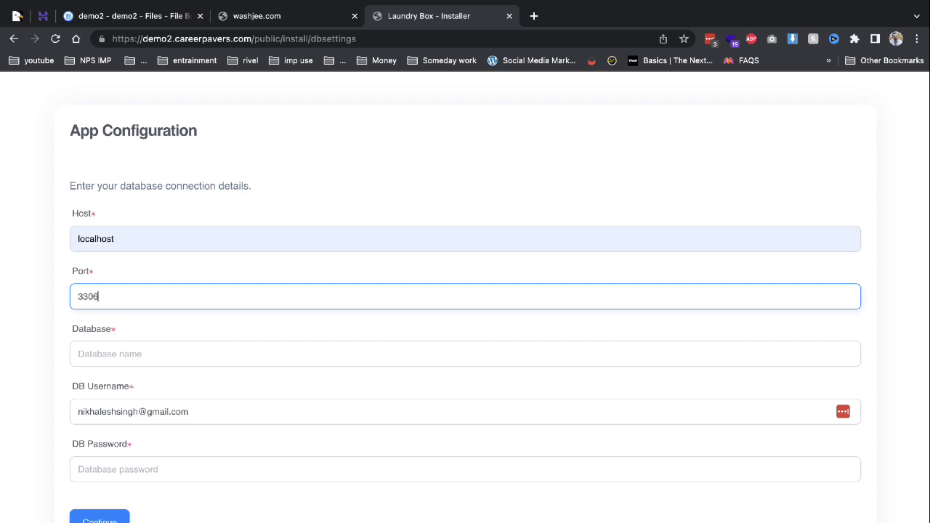
# Step: Paste the copied demo2 name as the database and DB username, enter the DB password, and submit the configuration
pyautogui.press('Tab')
pyautogui.hotkey('ctrl', 'v')
pyautogui.press('Tab')
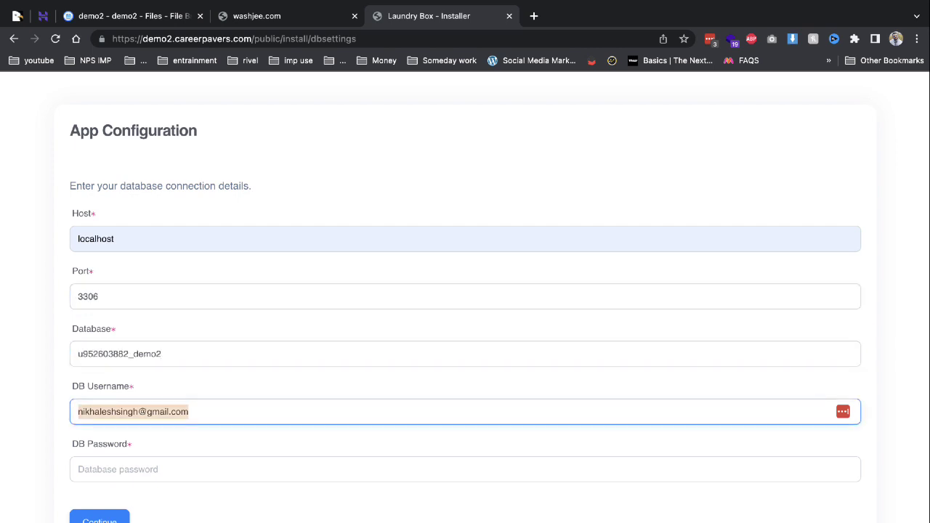
pyautogui.hotkey('ctrl', 'v')
pyautogui.press('Tab')
pyautogui.write('D')
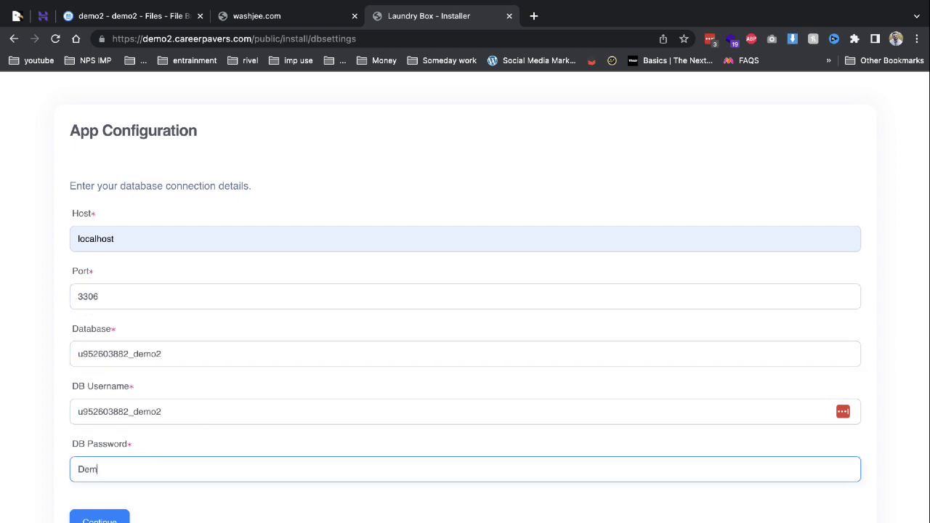
pyautogui.press('Return')
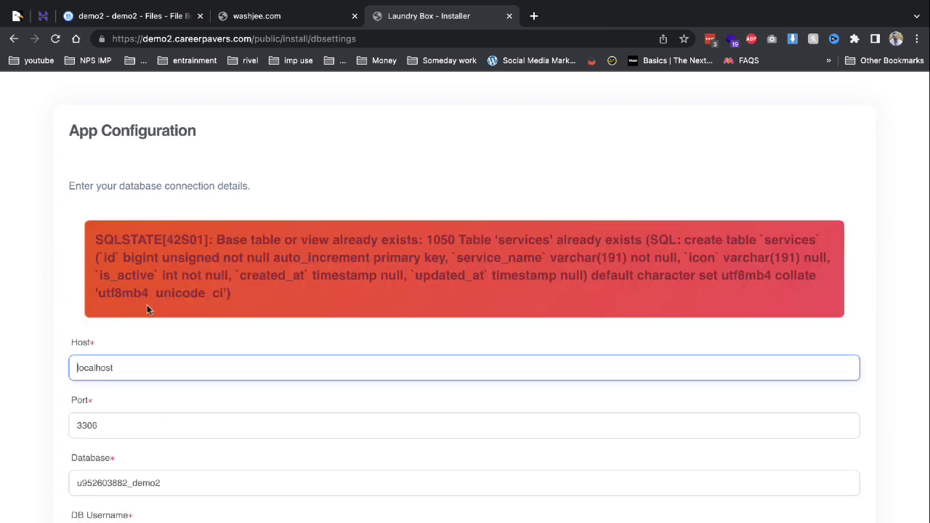
# Step: Open the demo2 database in phpMyAdmin from Hostinger and drop all of its tables
pyautogui.click(45, 16)
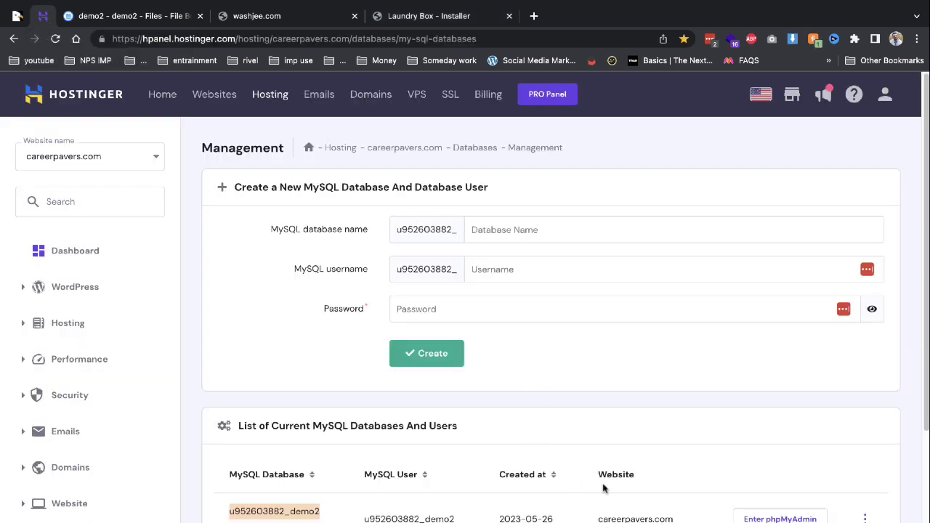
pyautogui.click(780, 519)
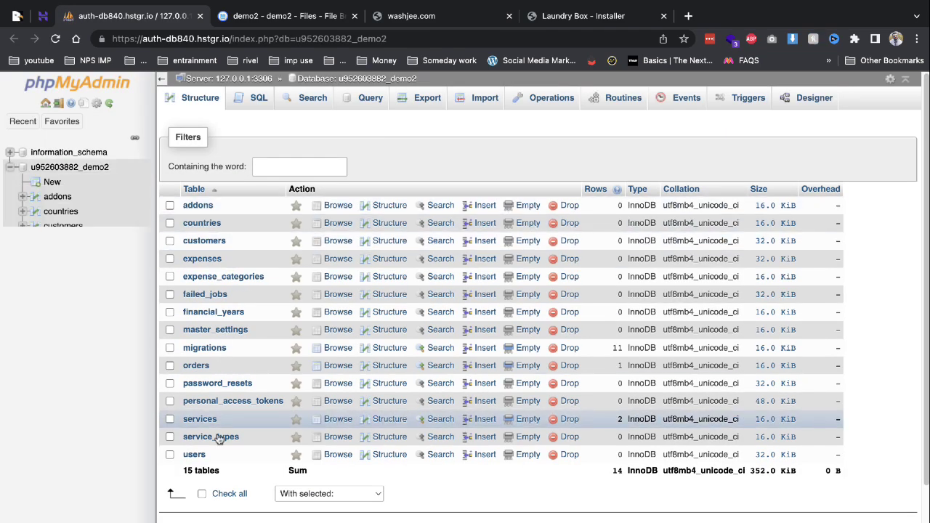
pyautogui.click(202, 493)
pyautogui.click(325, 496)
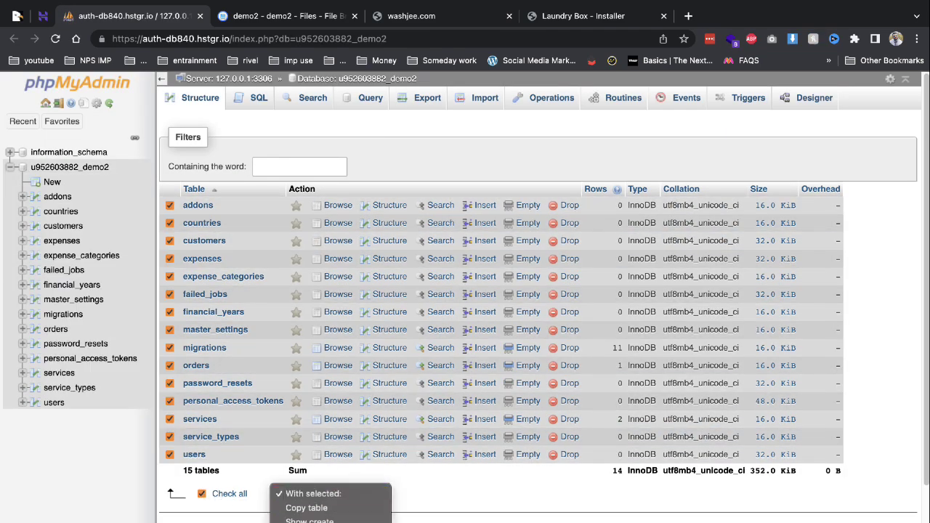
pyautogui.click(305, 425)
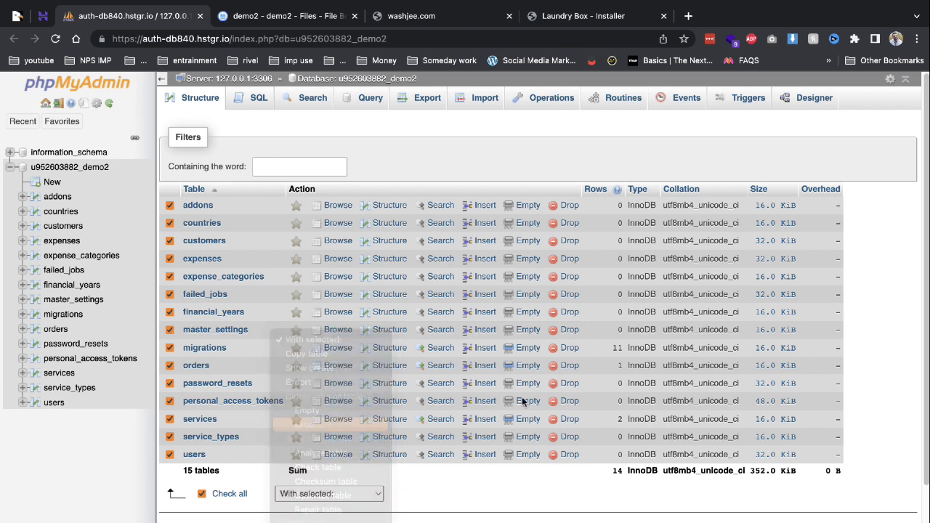
pyautogui.click(875, 192)
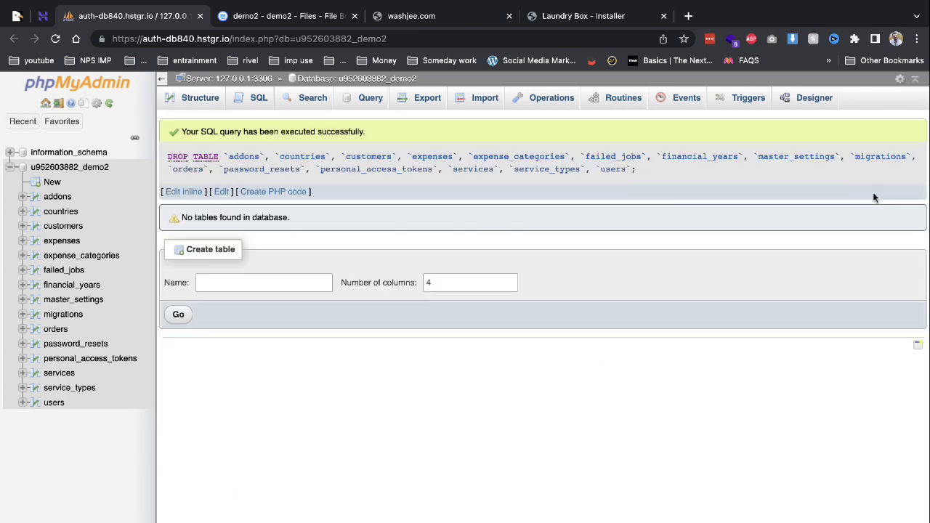
# Step: Resubmit the database settings in the Laundry Box installer and copy the admin e-mail from the completion page
pyautogui.click(539, 16)
pyautogui.scroll(-2, 407, 259)
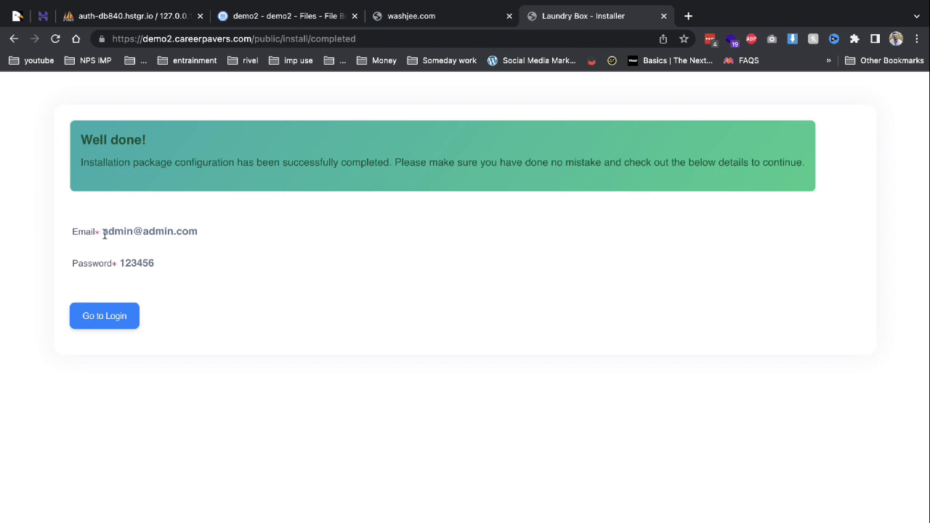
pyautogui.moveTo(104, 234); pyautogui.dragTo(191, 233)
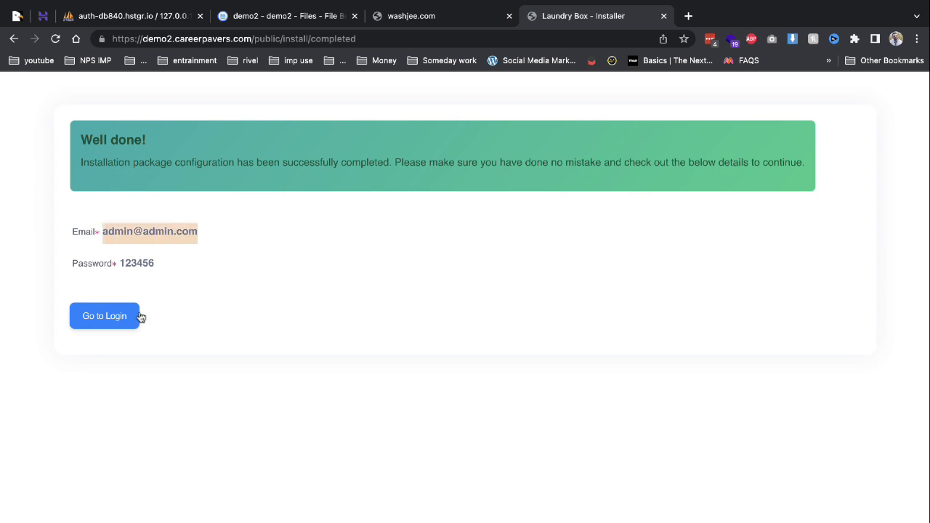
# Step: Log in to Laundry Box with the copied admin e-mail and the default password, without saving the login in LastPass
pyautogui.click(116, 319)
pyautogui.click(404, 294)
pyautogui.hotkey('ctrl', 'v')
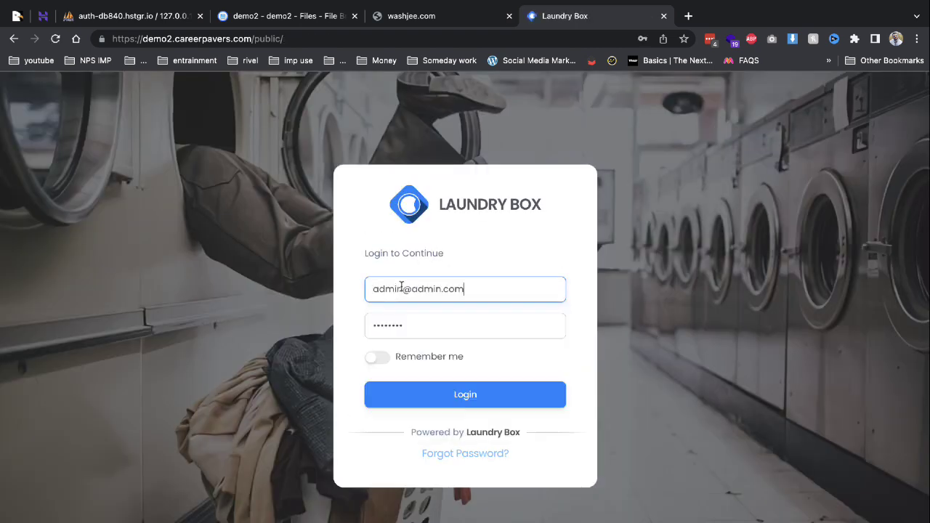
pyautogui.press('Tab')
pyautogui.write('a')
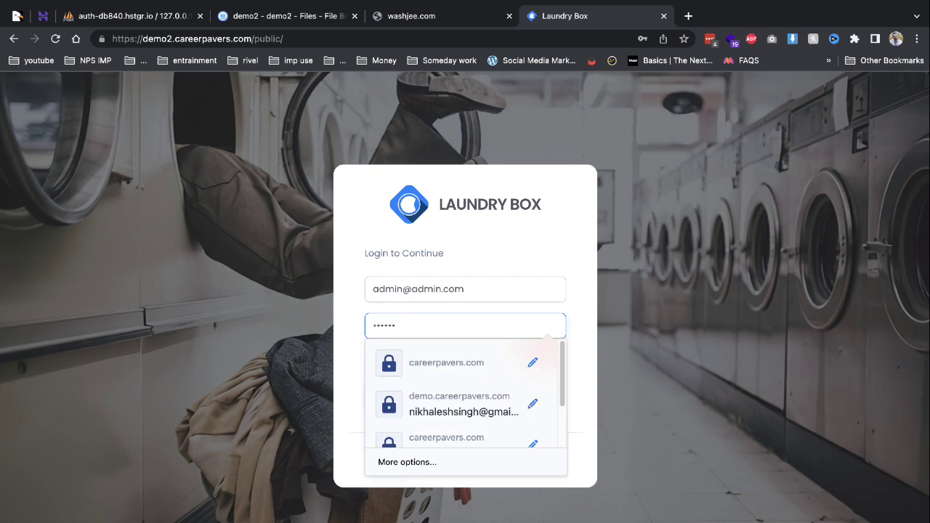
pyautogui.click(511, 245)
pyautogui.click(469, 396)
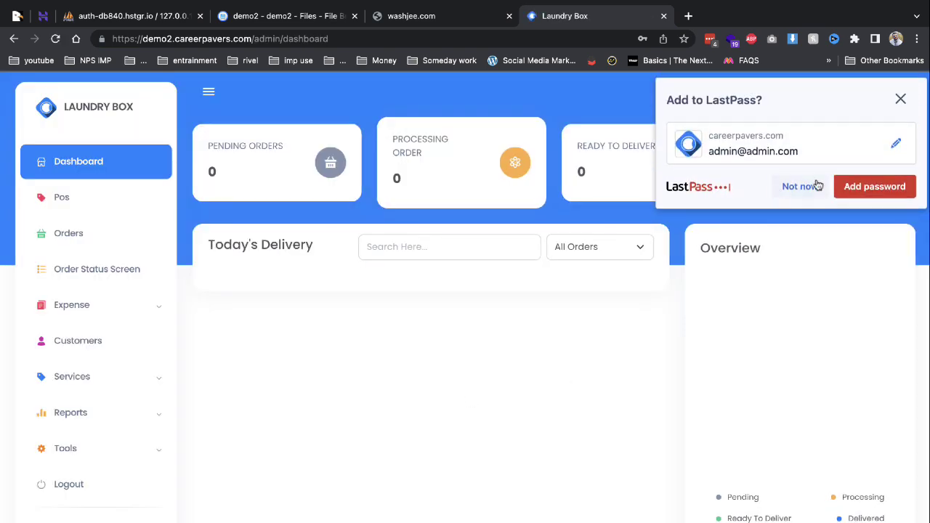
pyautogui.click(800, 175)
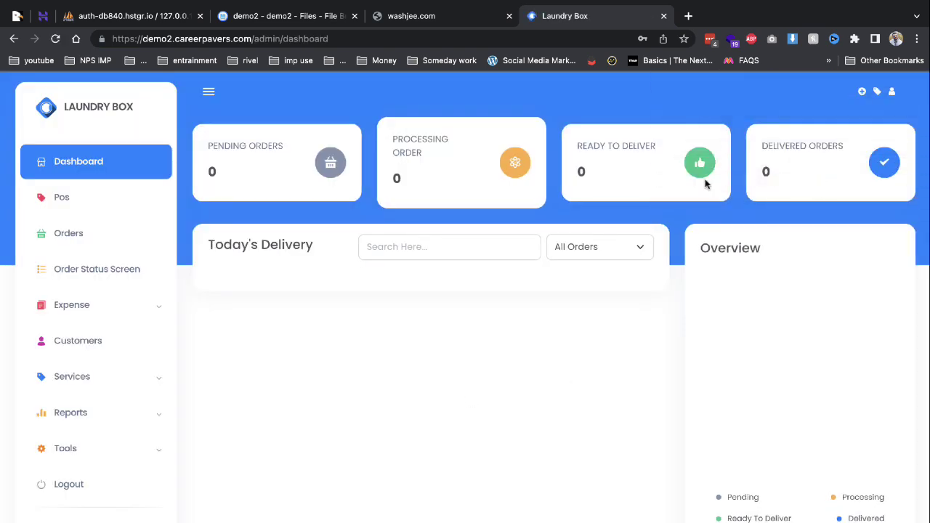
# Step: View the services and customers lists, ending on the service type list
pyautogui.click(877, 92)
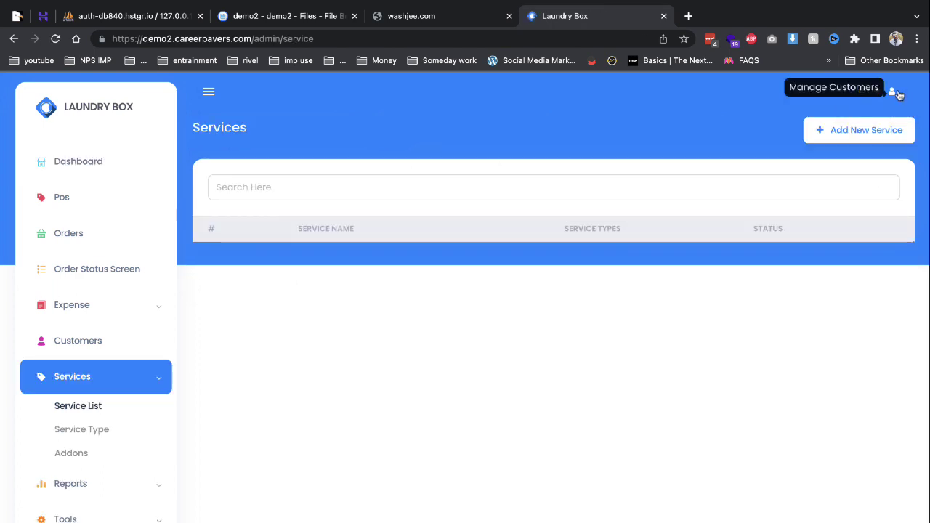
pyautogui.click(894, 93)
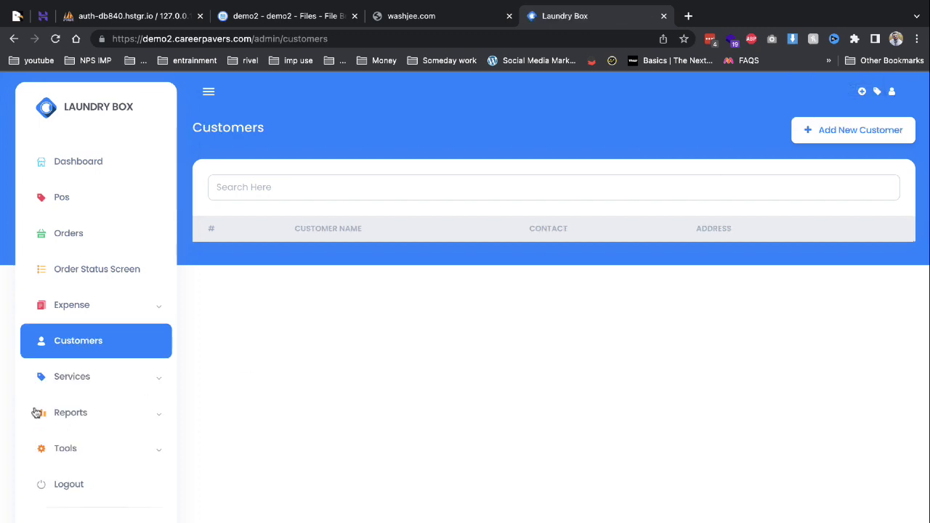
pyautogui.click(85, 383)
pyautogui.click(97, 429)
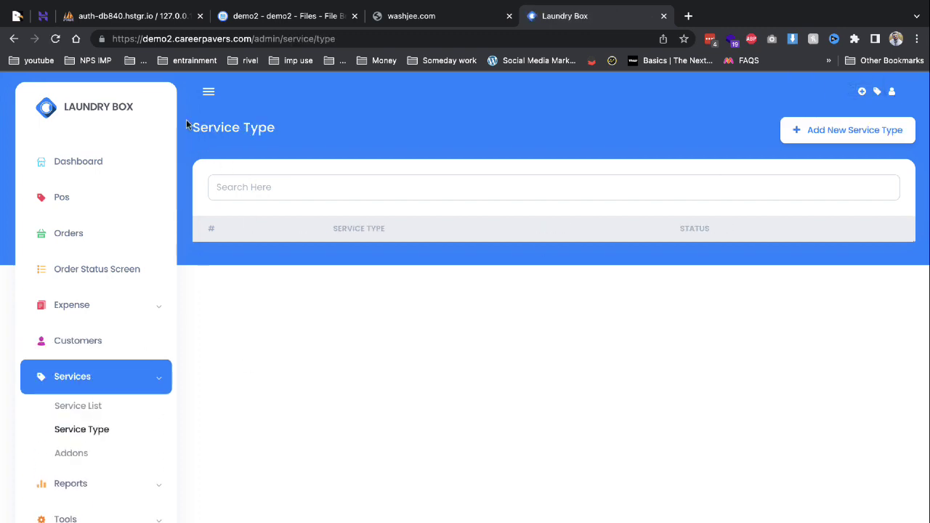
# Step: Copy Dry Cleaning from the service list on washjee.com and save it as a new active service type in Laundry Box
pyautogui.click(421, 17)
pyautogui.scroll(-8, 220, 439)
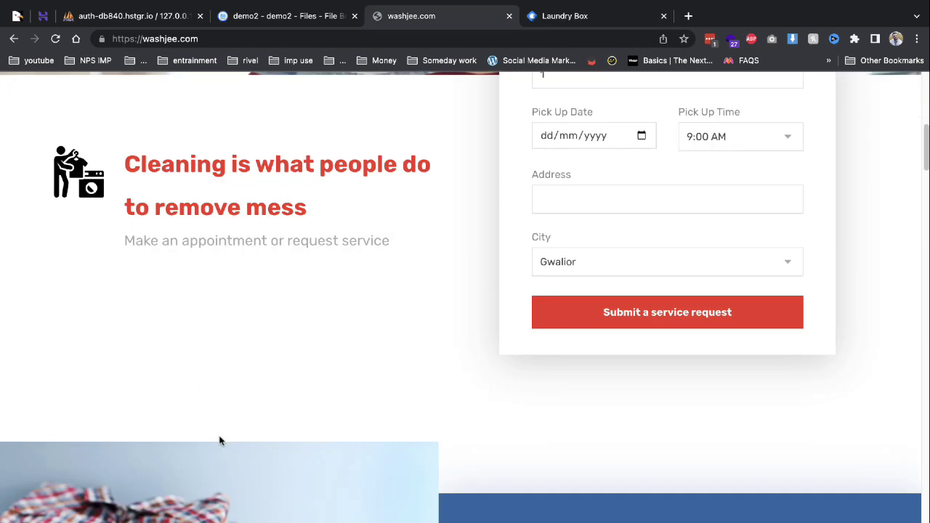
pyautogui.scroll(-2, 220, 425)
pyautogui.scroll(2, 216, 409)
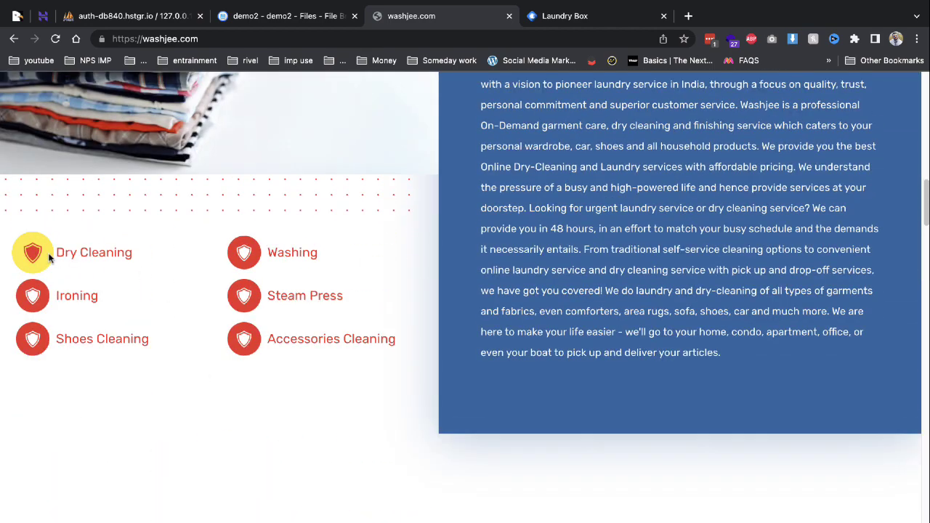
pyautogui.moveTo(57, 253); pyautogui.dragTo(187, 226)
pyautogui.hotkey('ctrl', 'c')
pyautogui.click(581, 16)
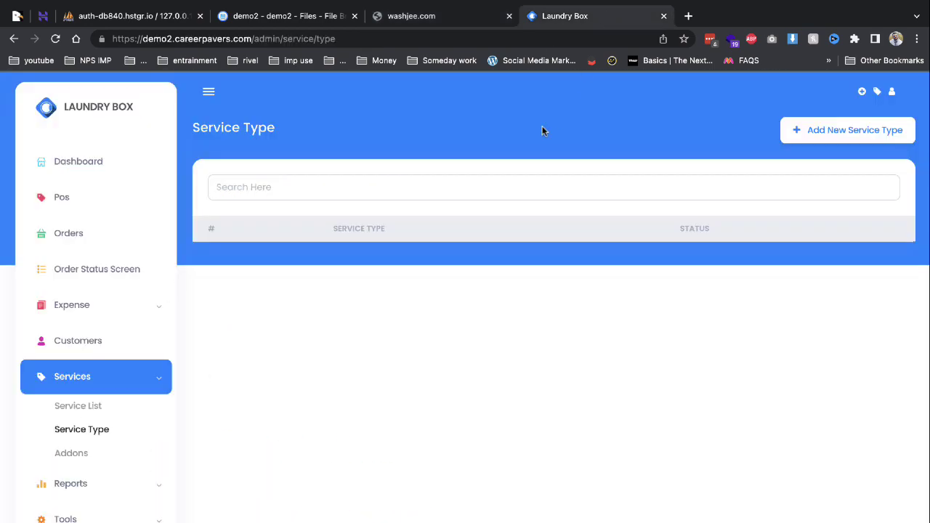
pyautogui.click(814, 138)
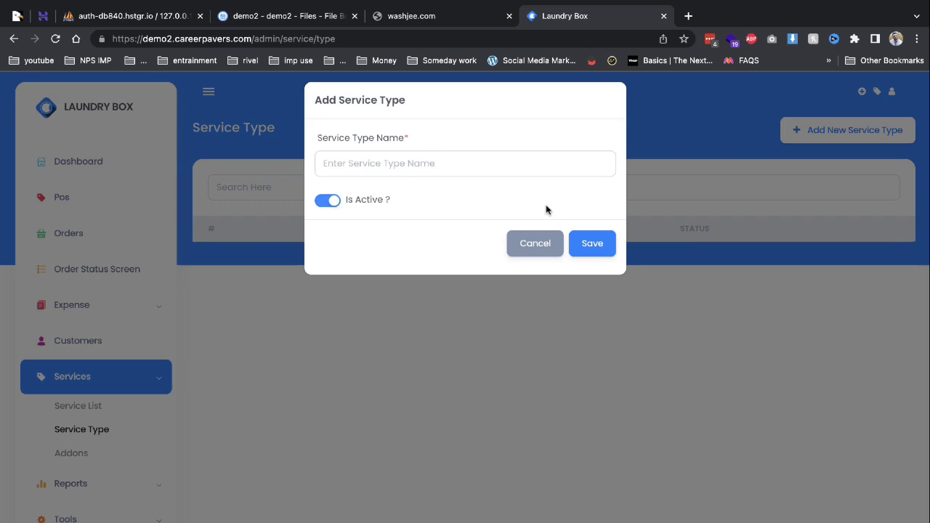
pyautogui.click(504, 172)
pyautogui.hotkey('ctrl', 'v')
pyautogui.click(591, 254)
# Step: Copy Washing from washjee.com and save it as another active service type in Laundry Box
pyautogui.click(411, 16)
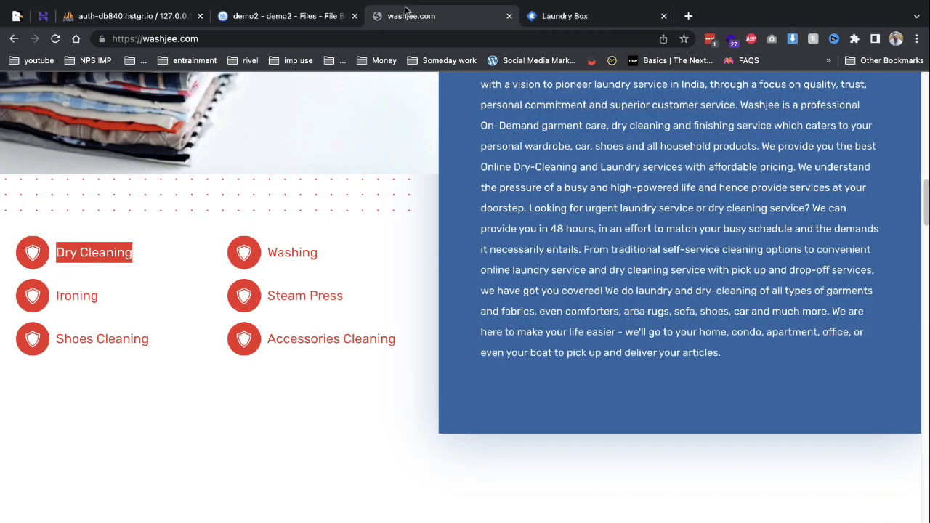
pyautogui.moveTo(266, 253); pyautogui.dragTo(369, 216)
pyautogui.hotkey('ctrl', 'c')
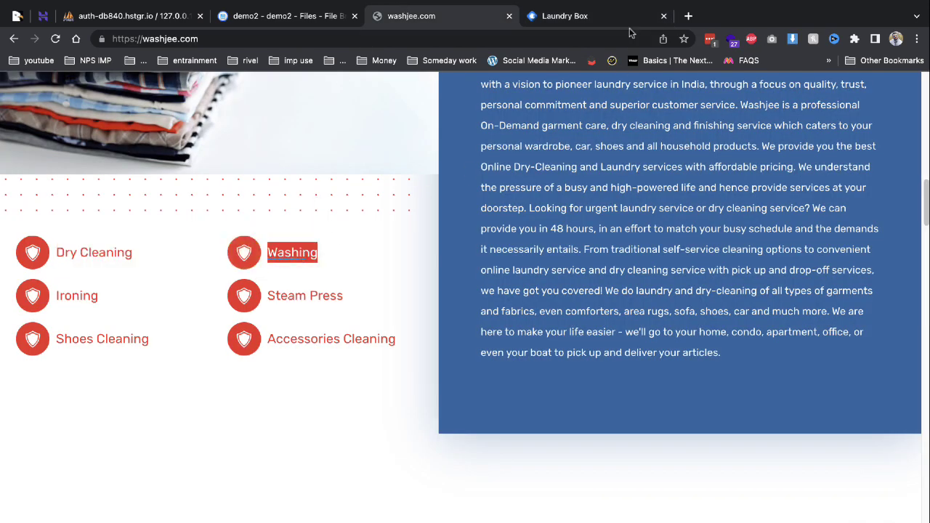
pyautogui.click(603, 22)
pyautogui.click(788, 132)
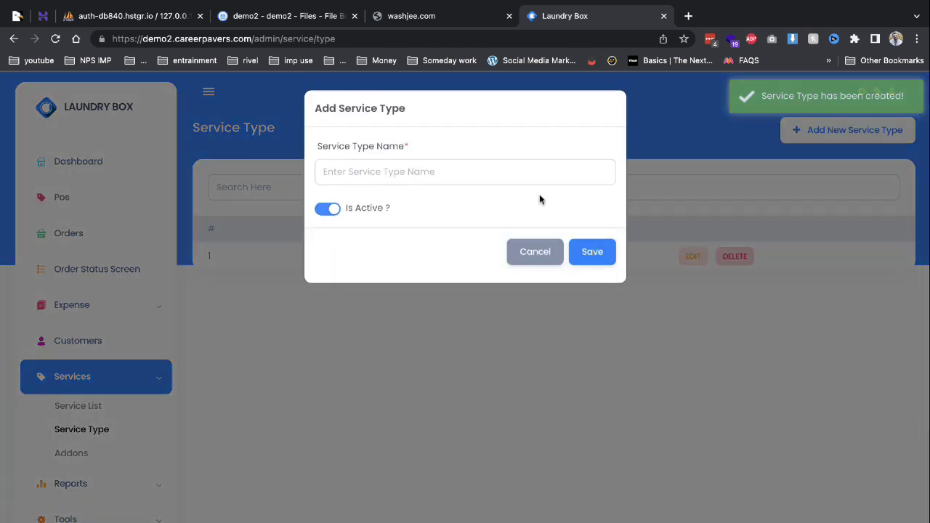
pyautogui.hotkey('ctrl', 'v')
pyautogui.click(592, 250)
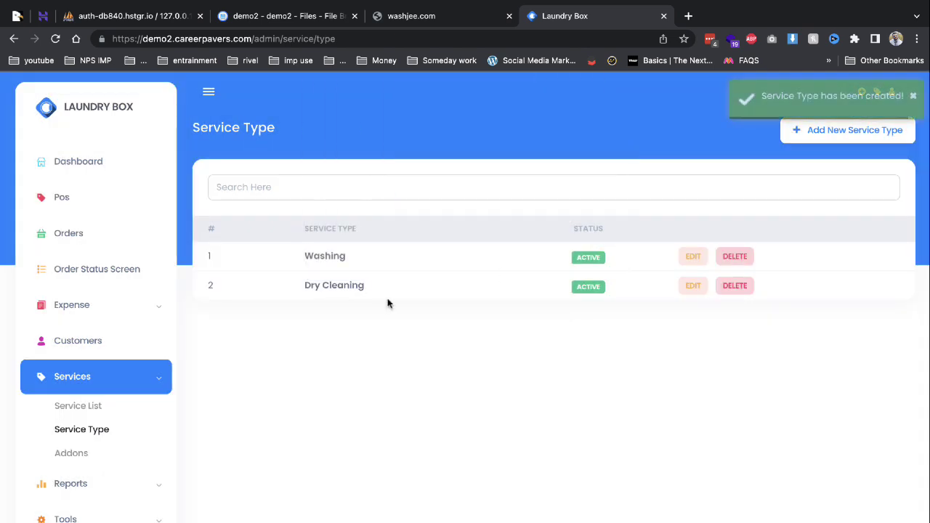
# Step: Check the addons page, then start a new service named Washing with the suit icon
pyautogui.click(76, 461)
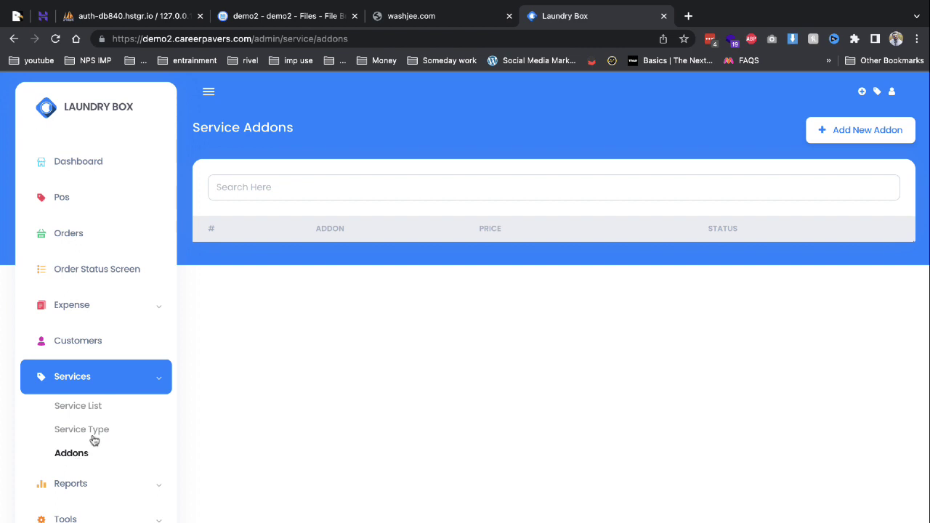
pyautogui.click(96, 409)
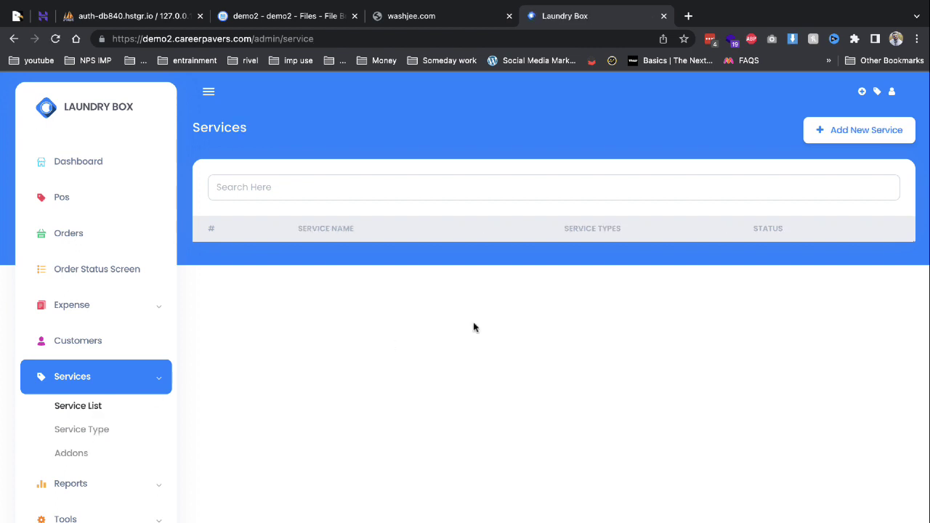
pyautogui.click(866, 131)
pyautogui.click(291, 211)
pyautogui.write('Washing')
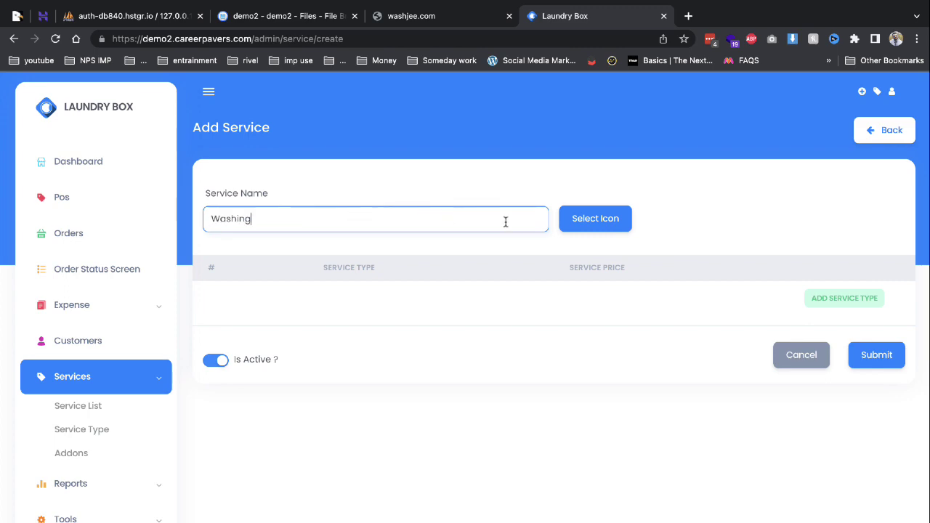
pyautogui.click(603, 221)
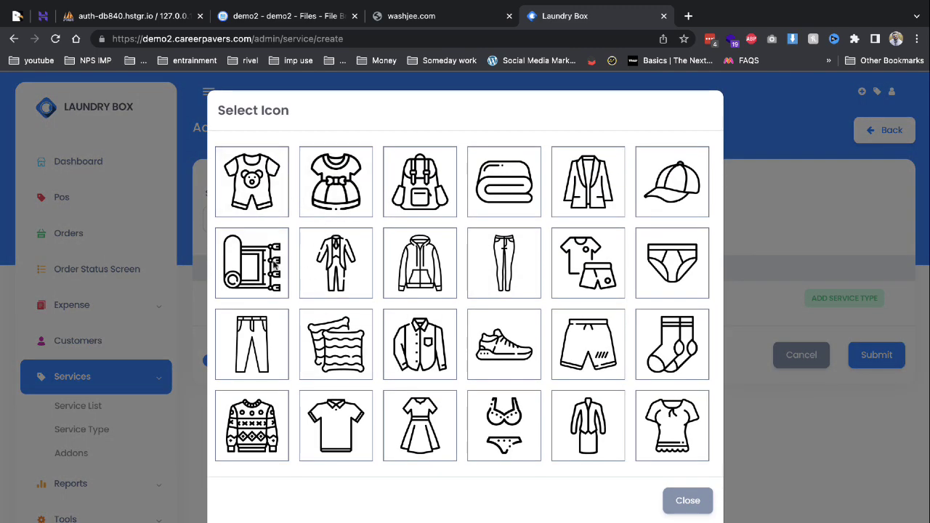
pyautogui.click(336, 253)
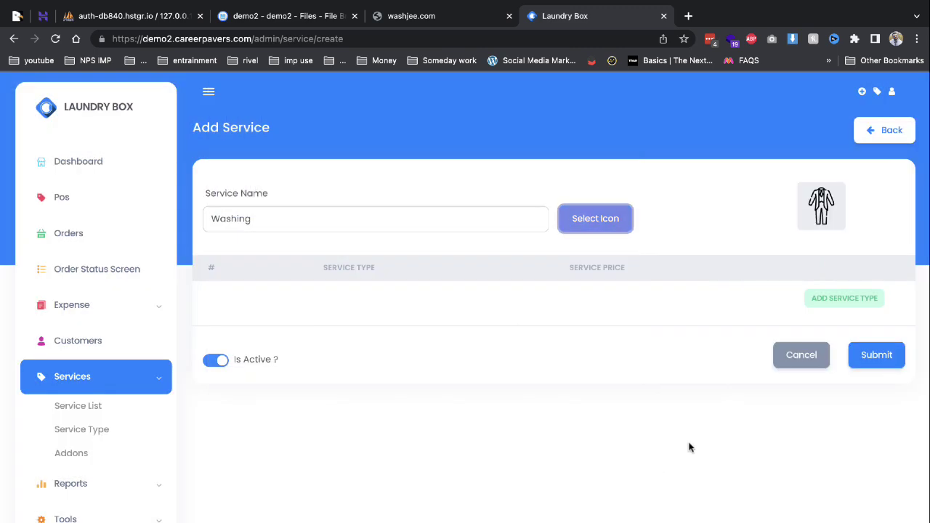
# Step: Add the Washing service type at a price of 150 to the service and submit it
pyautogui.click(830, 313)
pyautogui.click(428, 305)
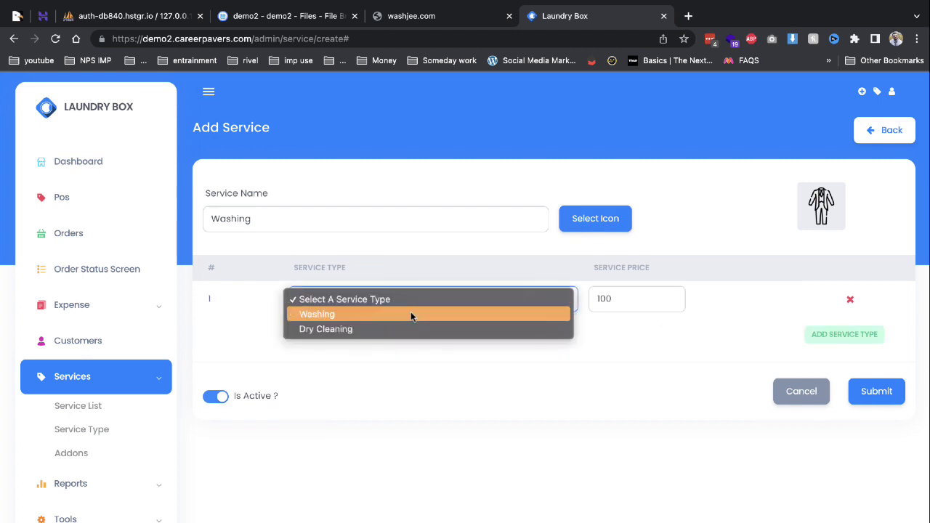
pyautogui.press('BackSpace')
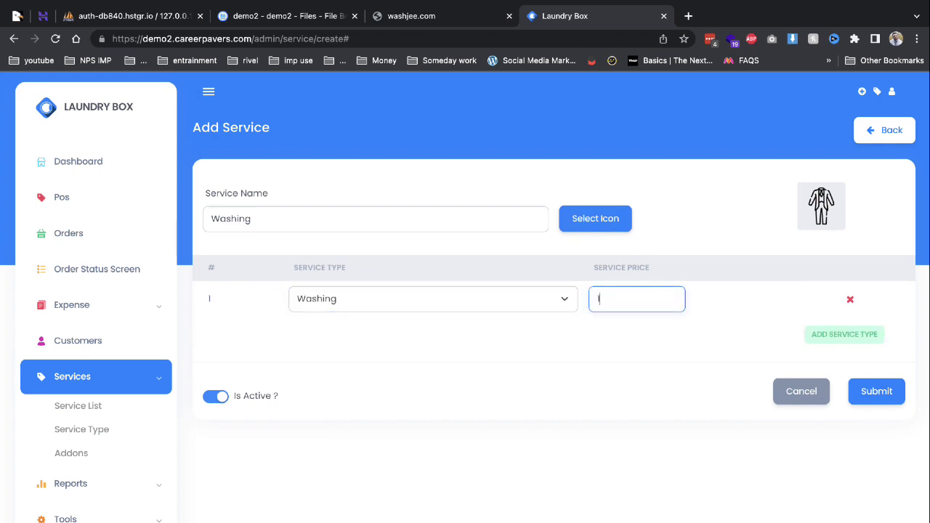
pyautogui.click(888, 392)
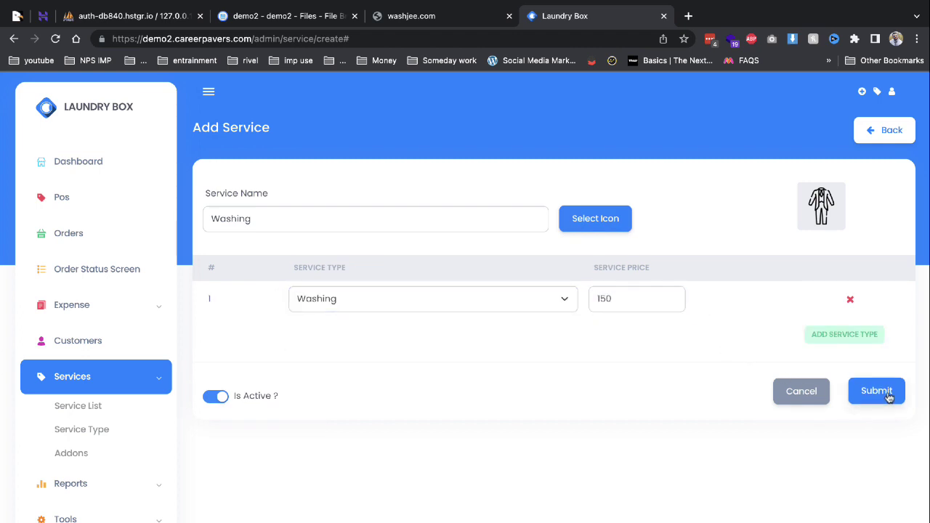
# Step: Start another new service, copy the name Dry Cleaning from washjee.com into it, and give it the suit icon
pyautogui.click(841, 130)
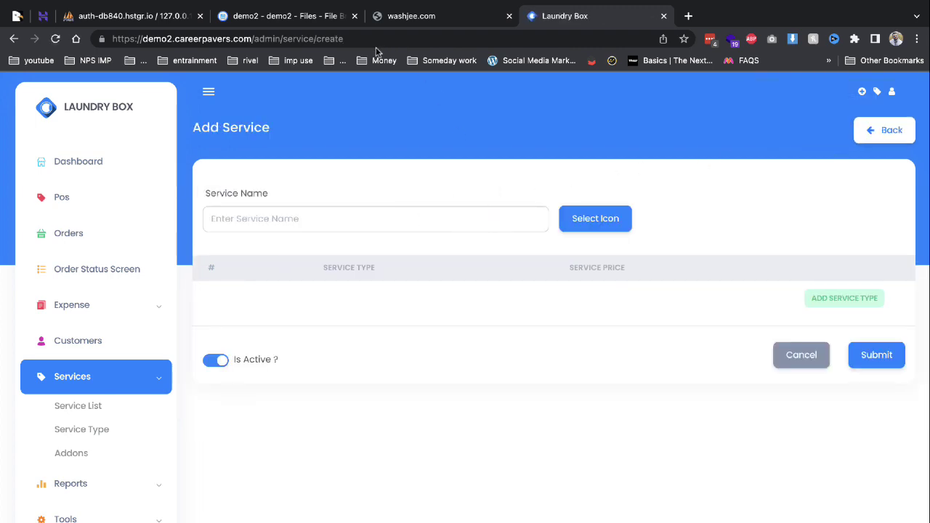
pyautogui.click(407, 16)
pyautogui.tripleClick(96, 253)
pyautogui.hotkey('ctrl', 'c')
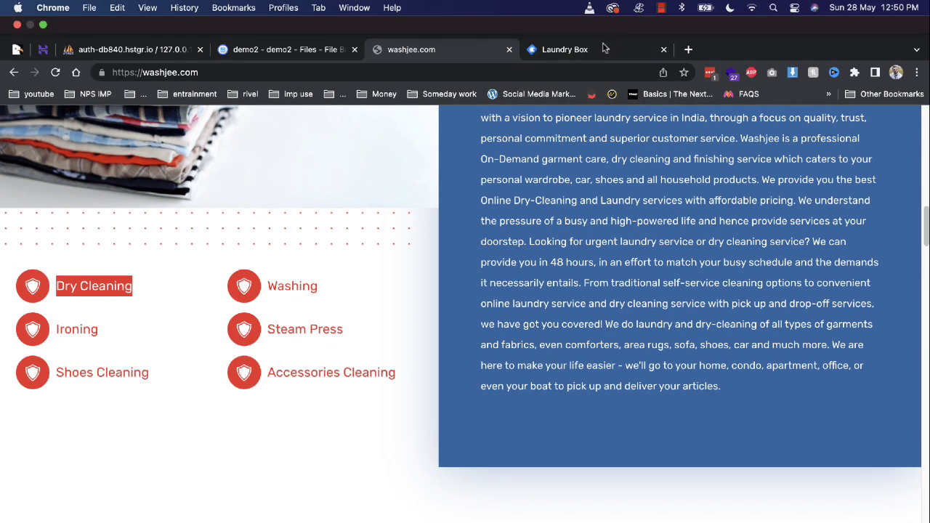
pyautogui.click(565, 16)
pyautogui.click(510, 217)
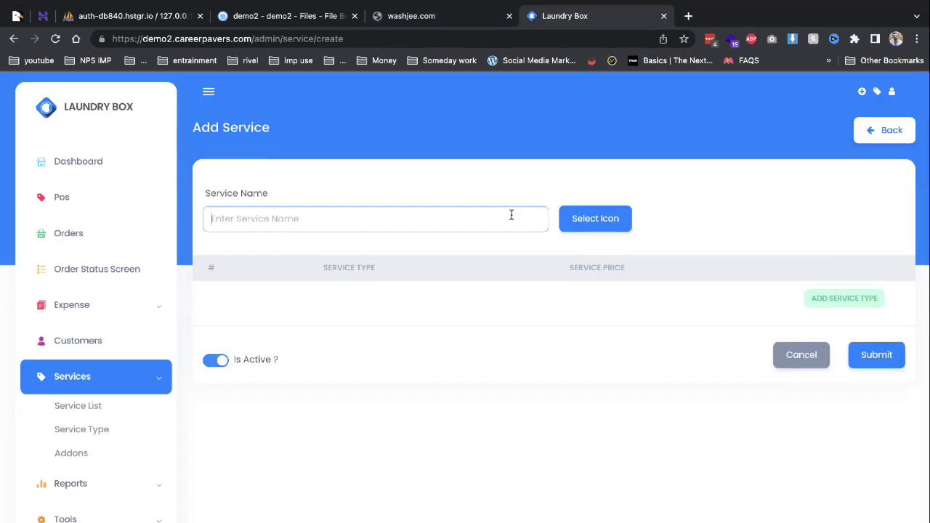
pyautogui.hotkey('ctrl', 'v')
pyautogui.click(597, 221)
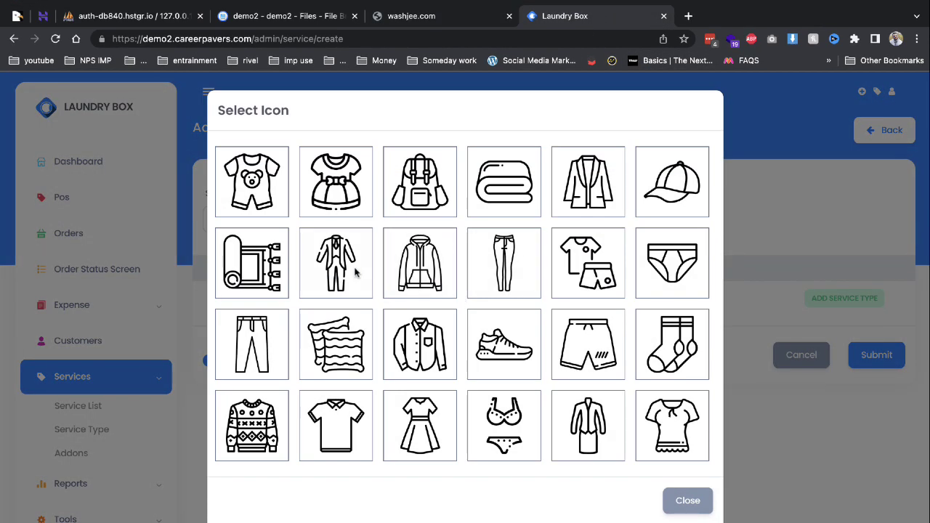
pyautogui.click(356, 272)
# Step: Add the Dry Cleaning service type at a price of 150 to the service and submit it
pyautogui.click(818, 302)
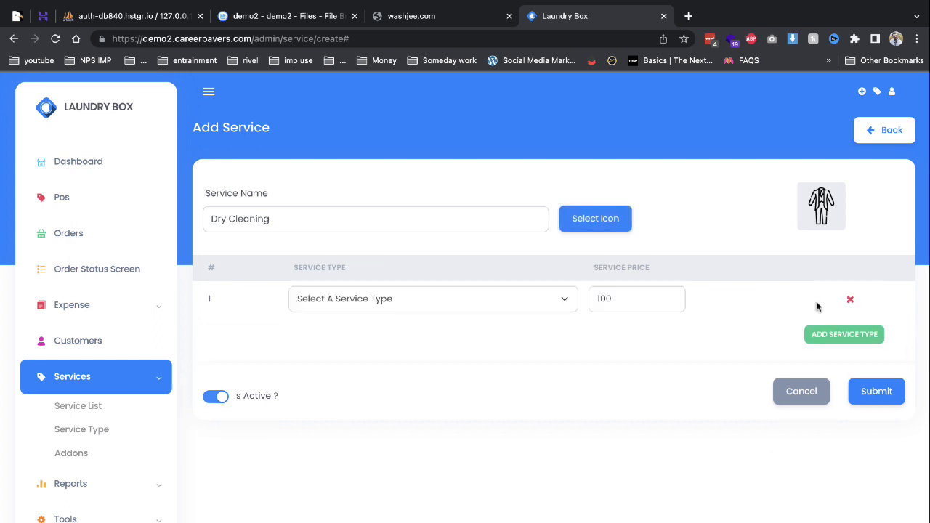
pyautogui.doubleClick(603, 298)
pyautogui.press('BackSpace')
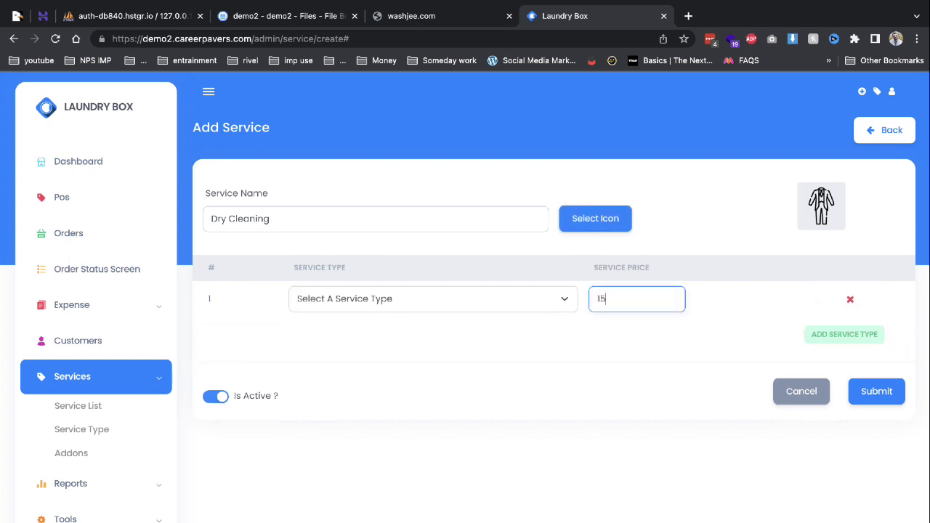
pyautogui.click(876, 396)
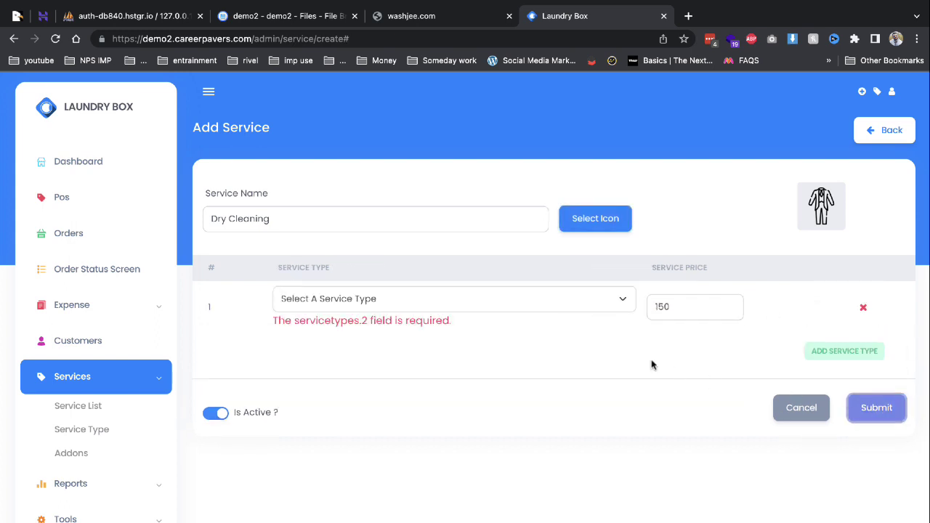
pyautogui.click(527, 304)
pyautogui.click(803, 423)
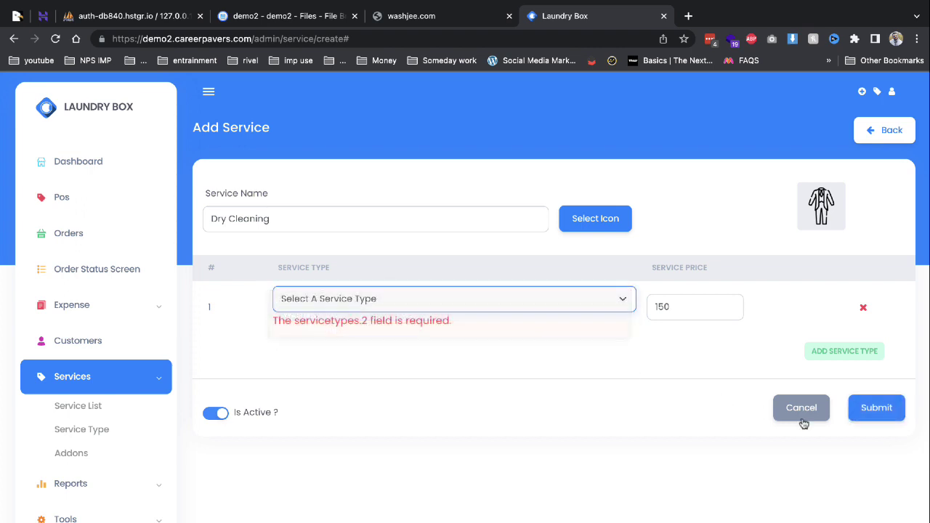
pyautogui.click(876, 408)
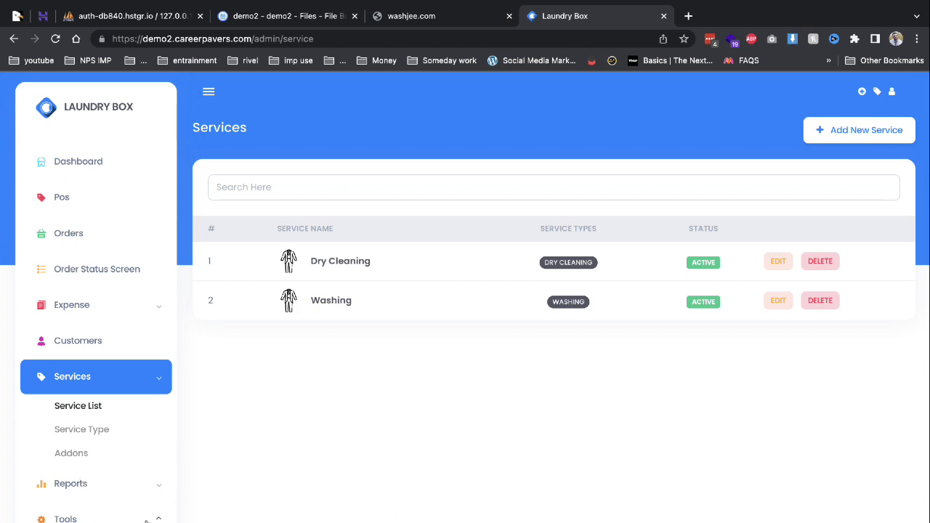
# Step: Add Dry Cleaning and Washing to a new POS order and set the Dry Cleaning item's color to red (255, 0, 0)
pyautogui.click(97, 160)
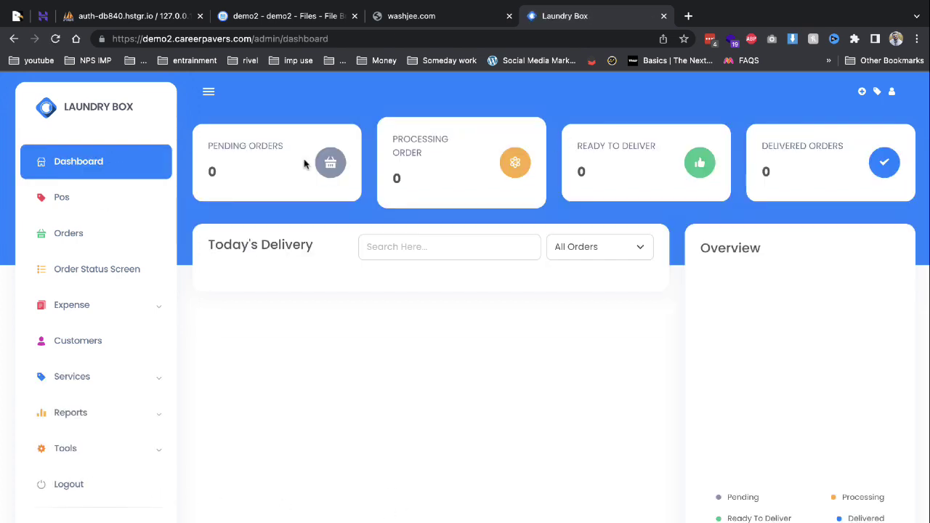
pyautogui.click(125, 207)
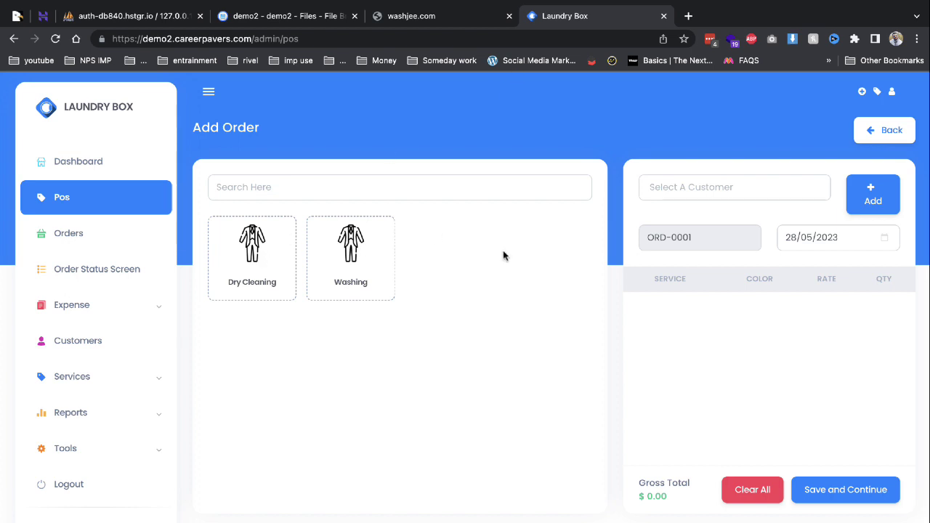
pyautogui.click(274, 189)
pyautogui.click(256, 246)
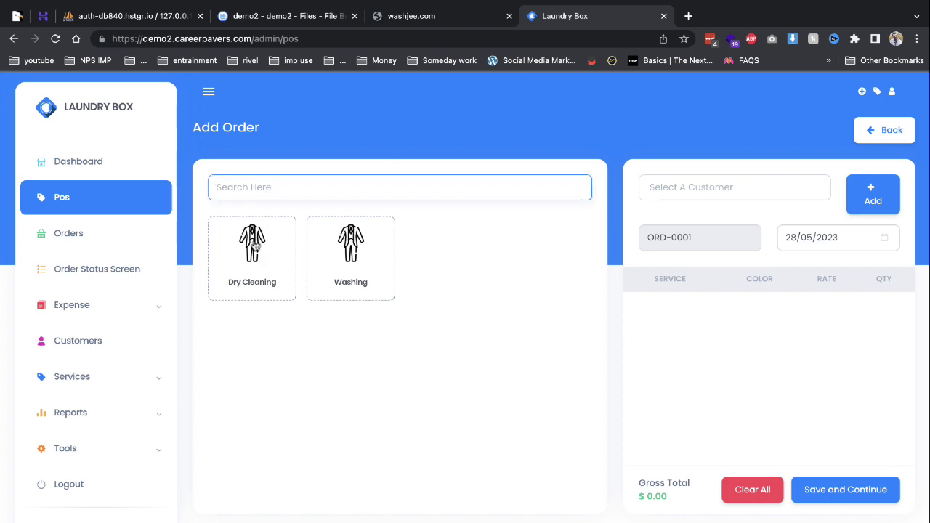
pyautogui.click(603, 369)
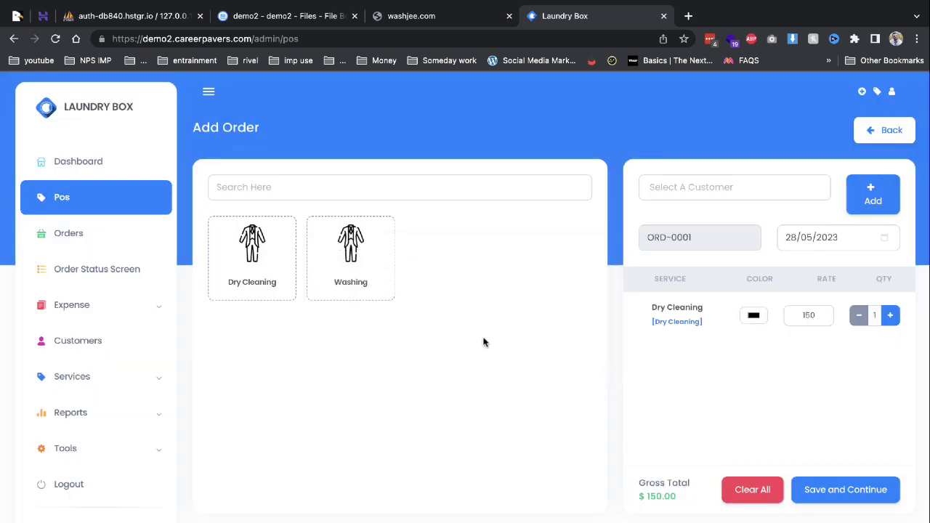
pyautogui.click(374, 270)
pyautogui.click(609, 371)
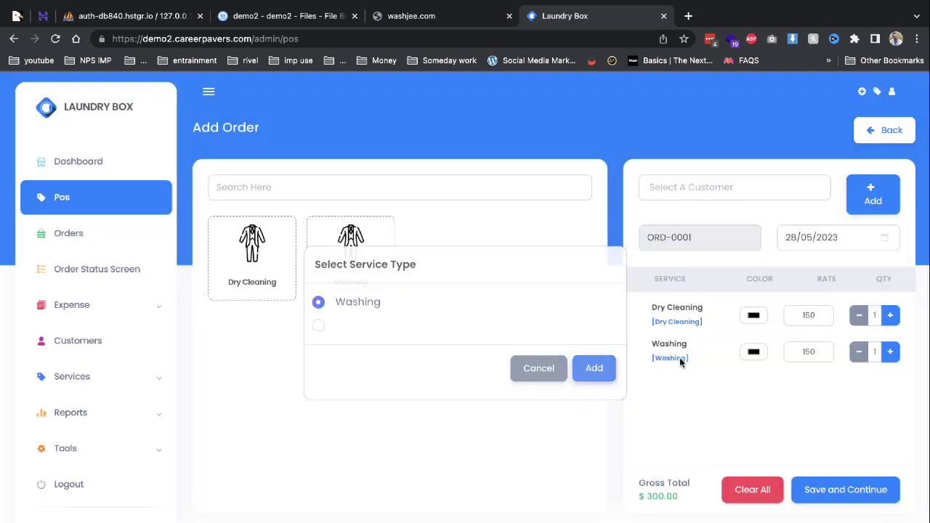
pyautogui.click(752, 316)
pyautogui.moveTo(841, 390)
pyautogui.mouseDown()
pyautogui.moveTo(877, 339)
pyautogui.moveTo(867, 400)
pyautogui.moveTo(855, 339)
pyautogui.moveTo(888, 324)
pyautogui.mouseUp()
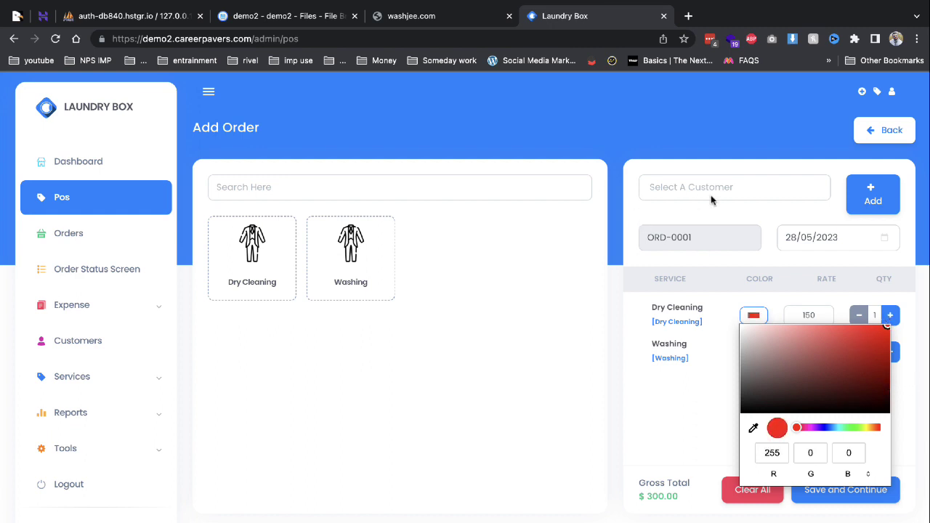
# Step: Add a new active customer to the order, filling in the name, phone, email and address from a saved autofill contact, and save
pyautogui.click(850, 202)
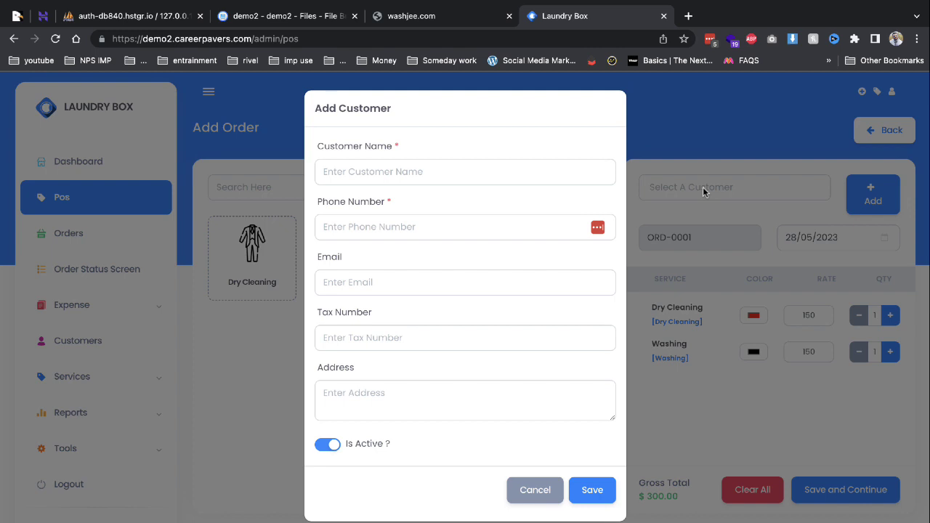
pyautogui.click(477, 175)
pyautogui.write('rohit')
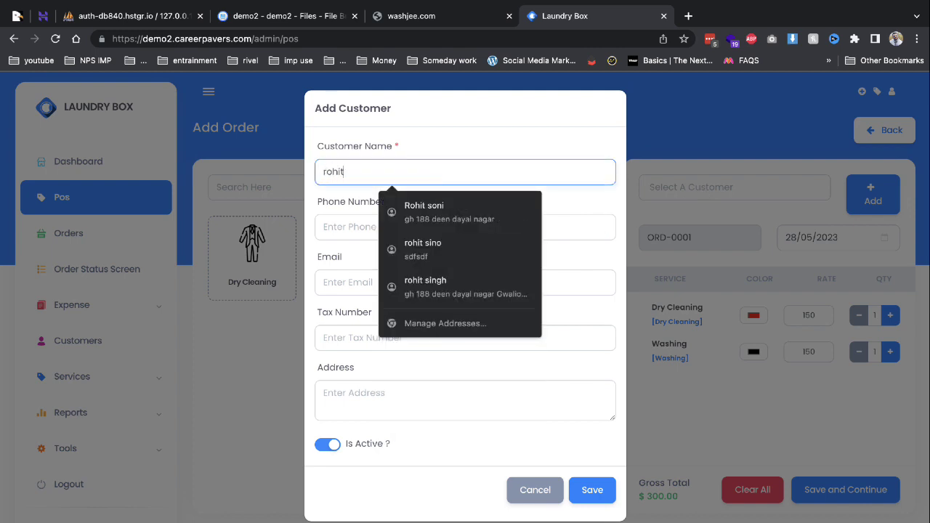
pyautogui.press('Down')
pyautogui.press('Return')
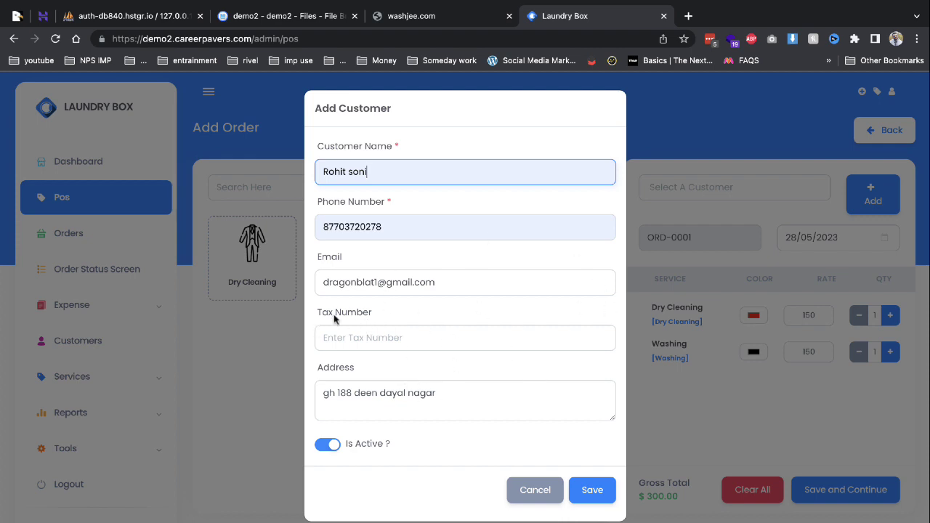
pyautogui.click(585, 487)
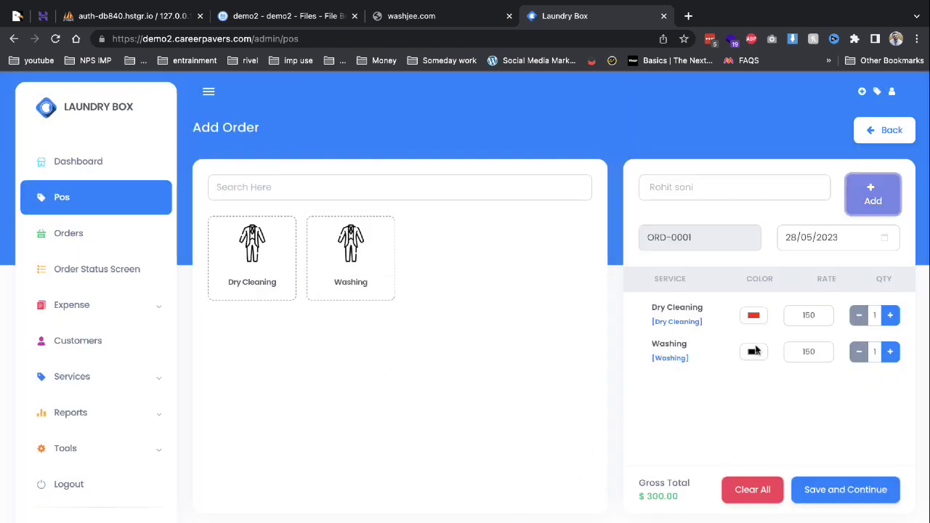
# Step: Continue to the order's payment details, enter a paid amount of 100 with payment type Cash, and save the order
pyautogui.click(812, 498)
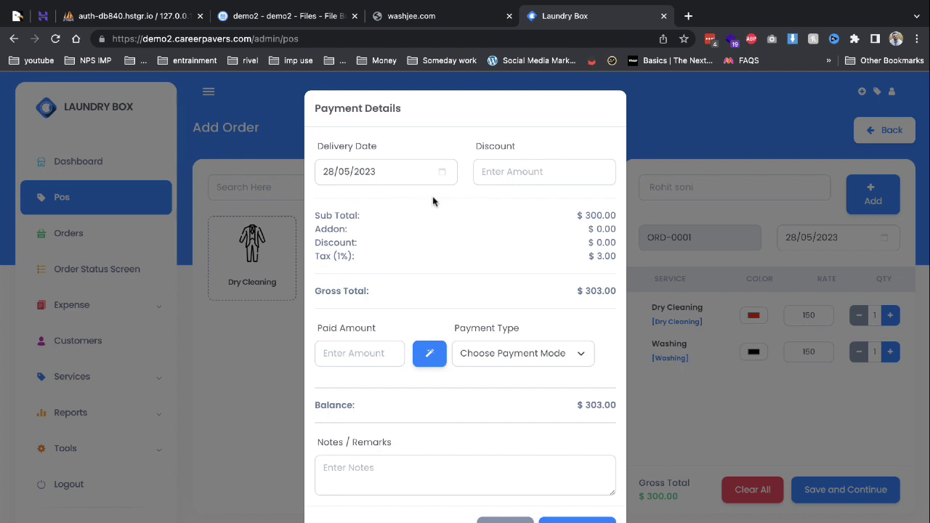
pyautogui.moveTo(312, 228); pyautogui.dragTo(431, 244)
pyautogui.click(385, 274)
pyautogui.click(364, 346)
pyautogui.write('100')
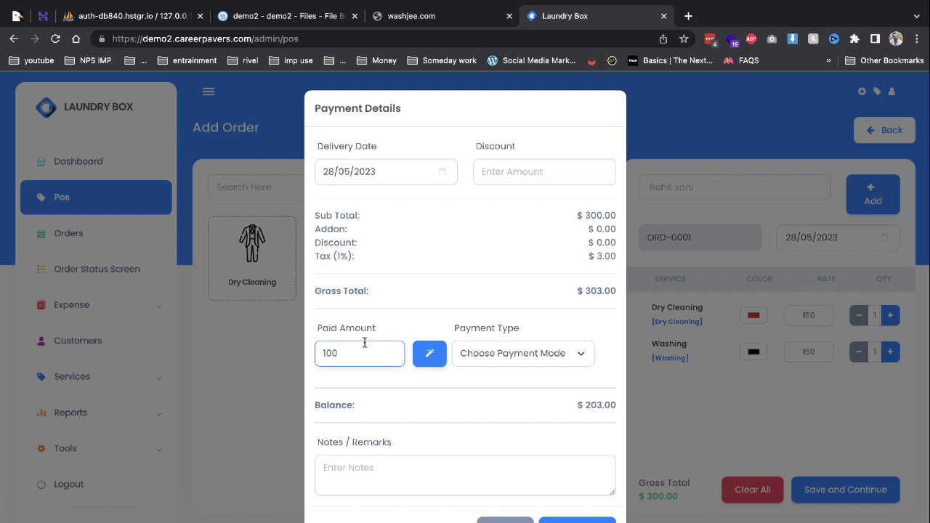
pyautogui.click(482, 353)
pyautogui.click(481, 373)
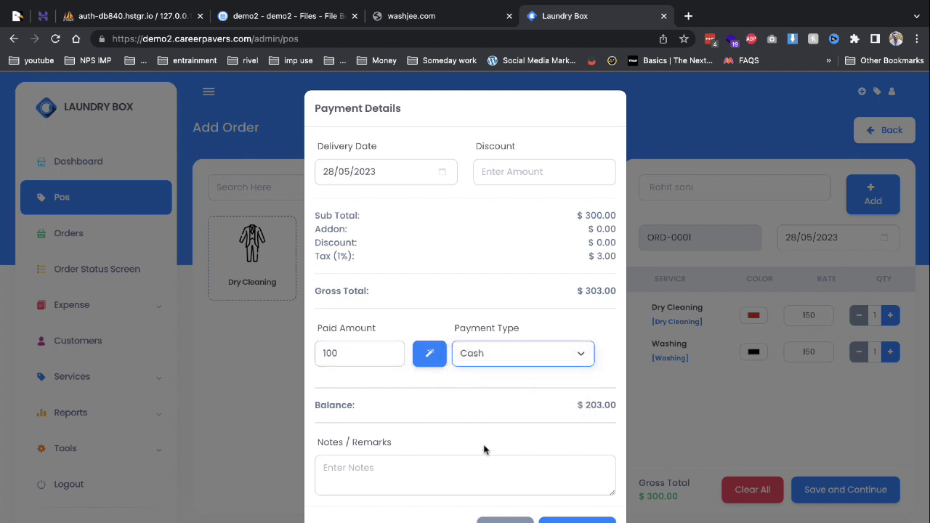
pyautogui.click(577, 521)
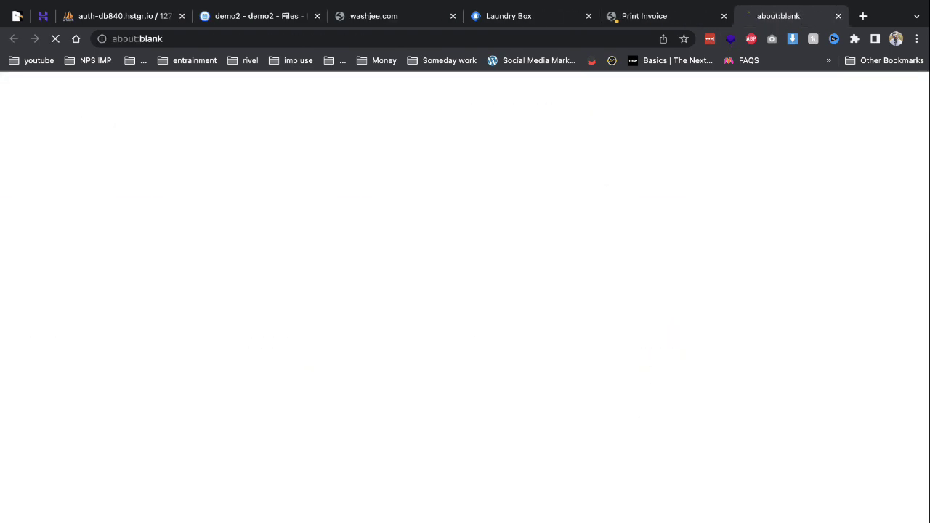
# Step: View the print preview of the order's invoice, dismiss it without saving, and return to Laundry Box
pyautogui.click(640, 16)
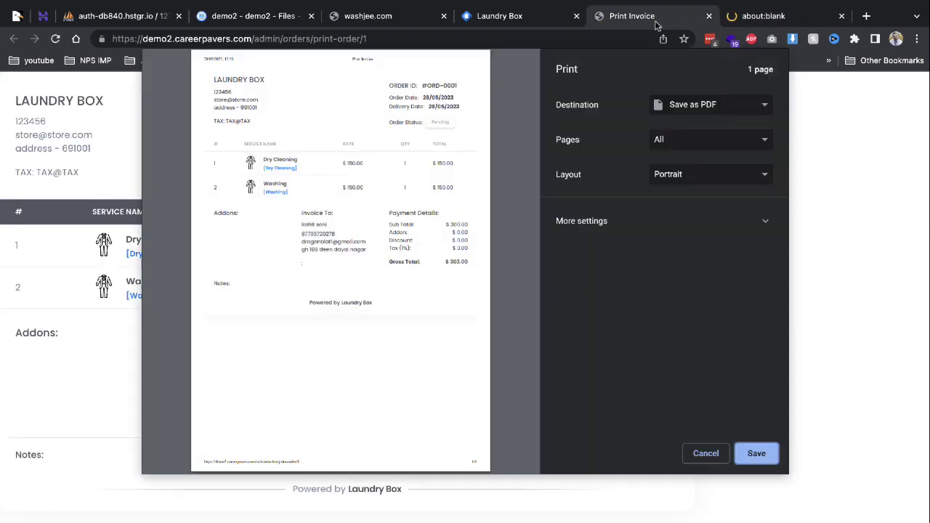
pyautogui.click(706, 454)
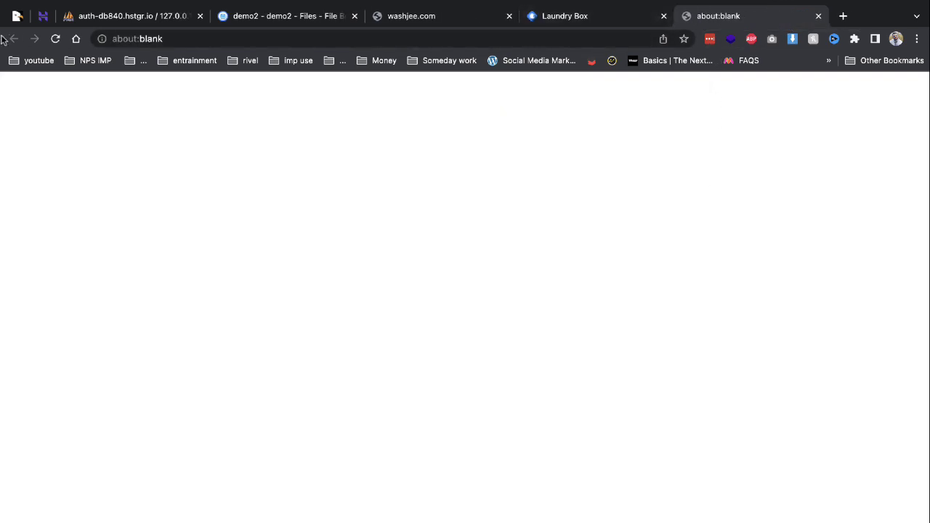
pyautogui.click(587, 22)
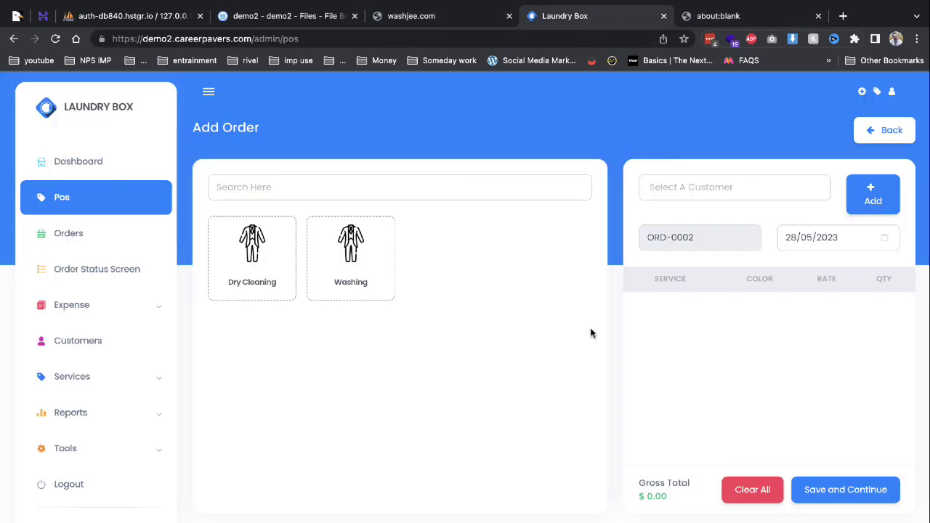
# Step: Check the orders list, close the leftover blank tab, and move the order from Pending to Ready To Deliver on the Order Status Screen
pyautogui.click(54, 234)
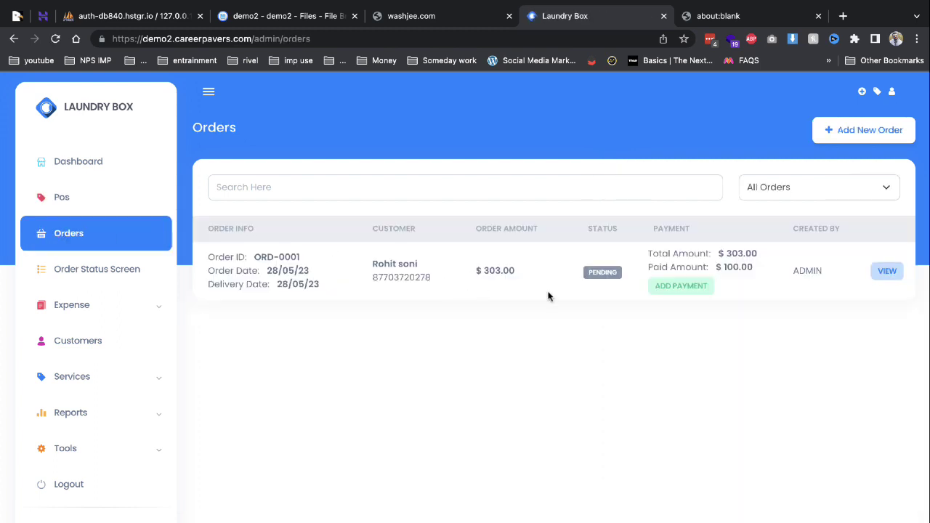
pyautogui.click(77, 269)
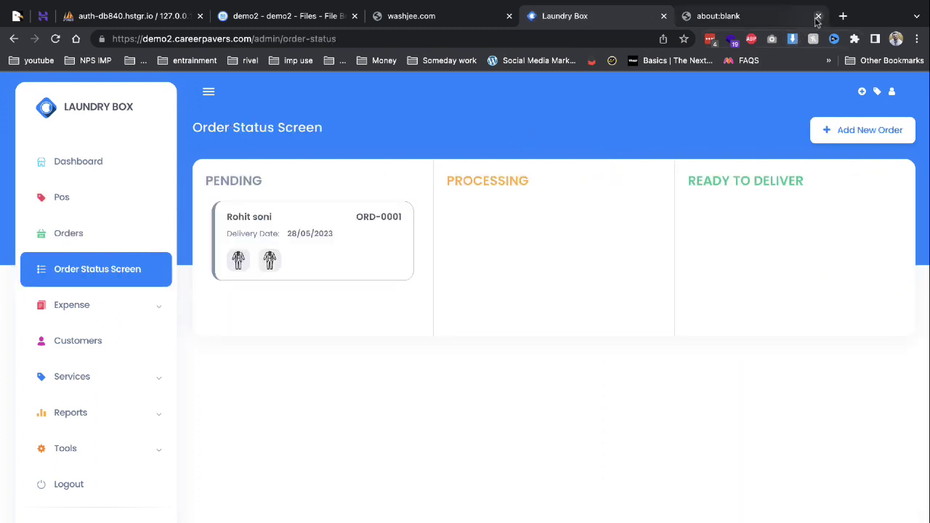
pyautogui.click(818, 15)
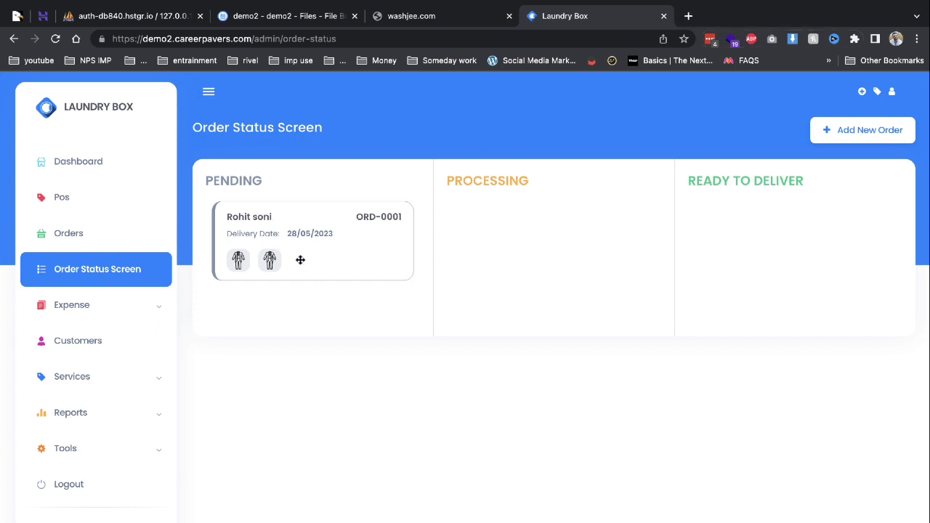
pyautogui.moveTo(300, 260); pyautogui.dragTo(768, 249)
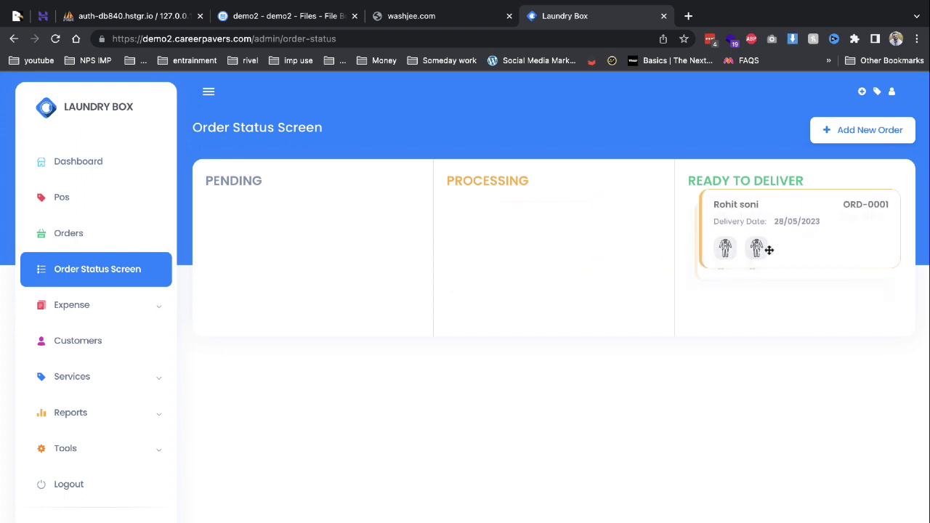
# Step: Open the order's details and record a UPI payment for the remaining balance of 203
pyautogui.click(68, 241)
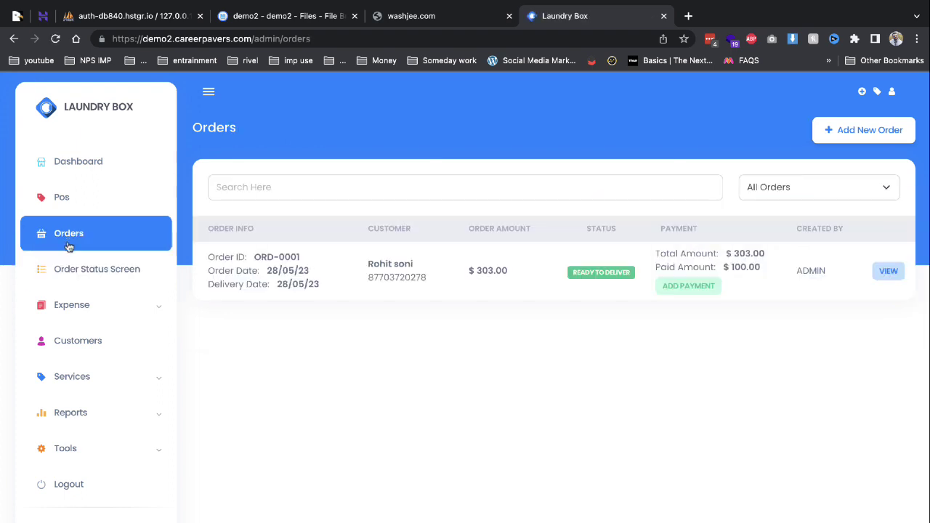
pyautogui.click(897, 270)
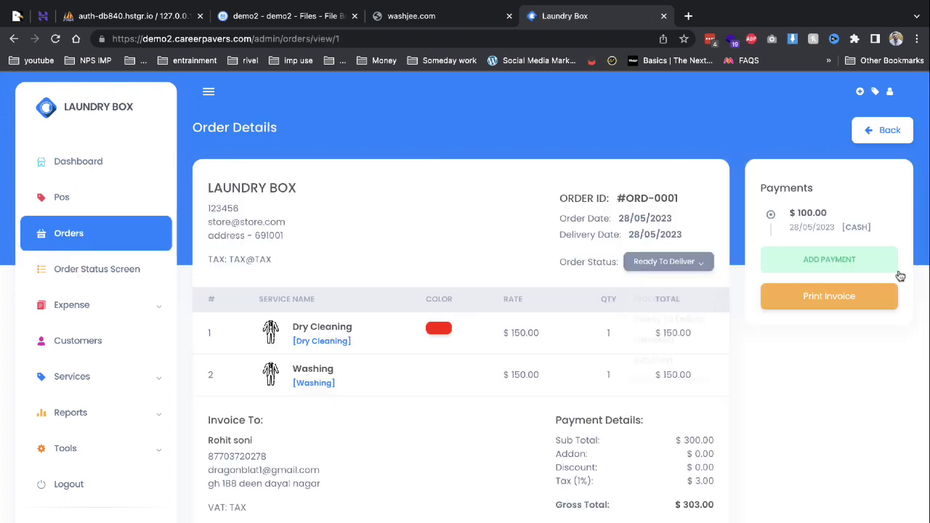
pyautogui.click(829, 268)
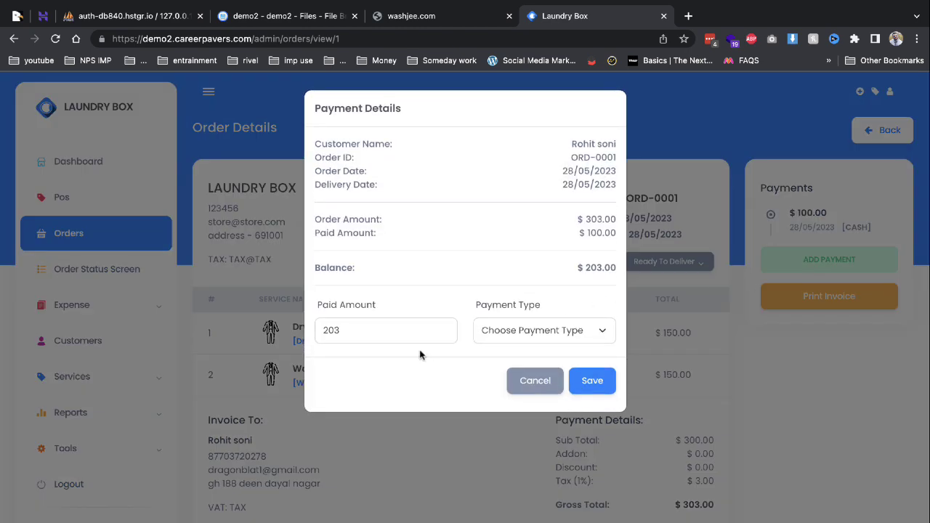
pyautogui.click(596, 327)
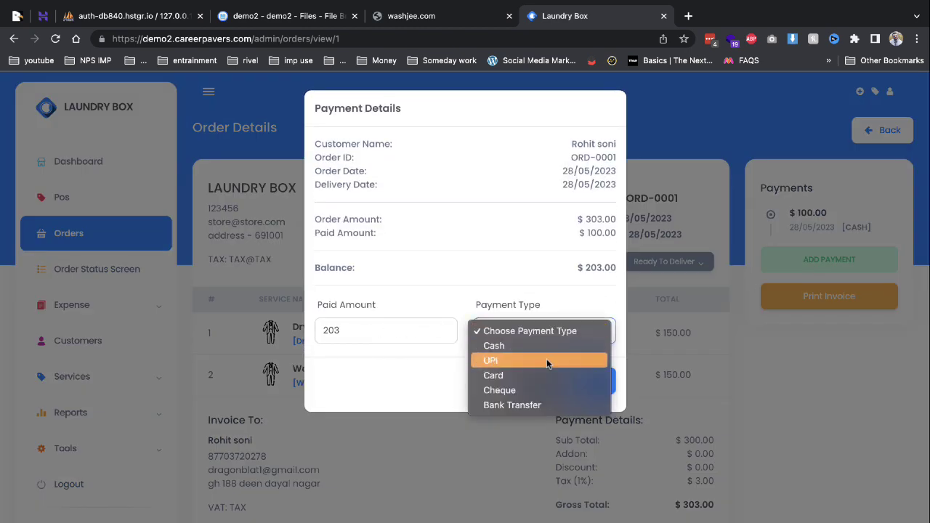
pyautogui.click(546, 358)
pyautogui.click(599, 390)
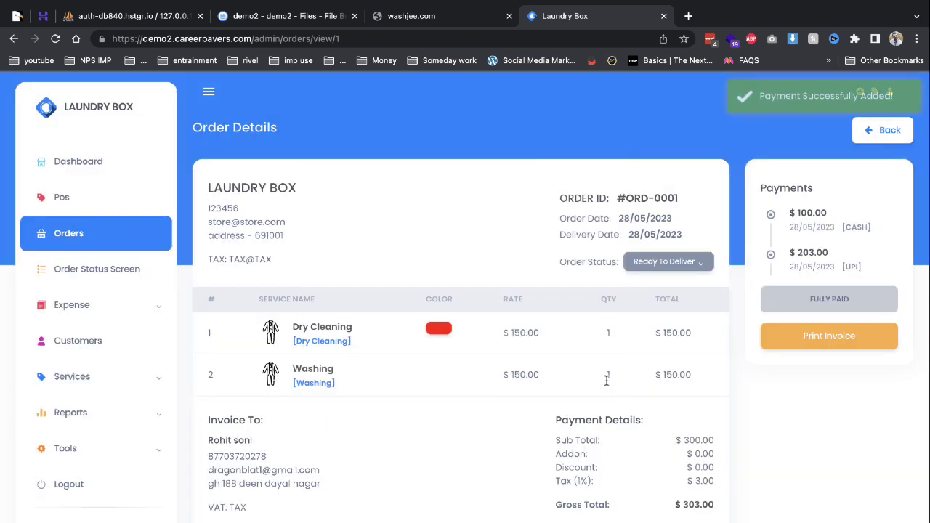
# Step: View the print preview of the fully paid order's invoice and close it to return to the order details
pyautogui.click(846, 335)
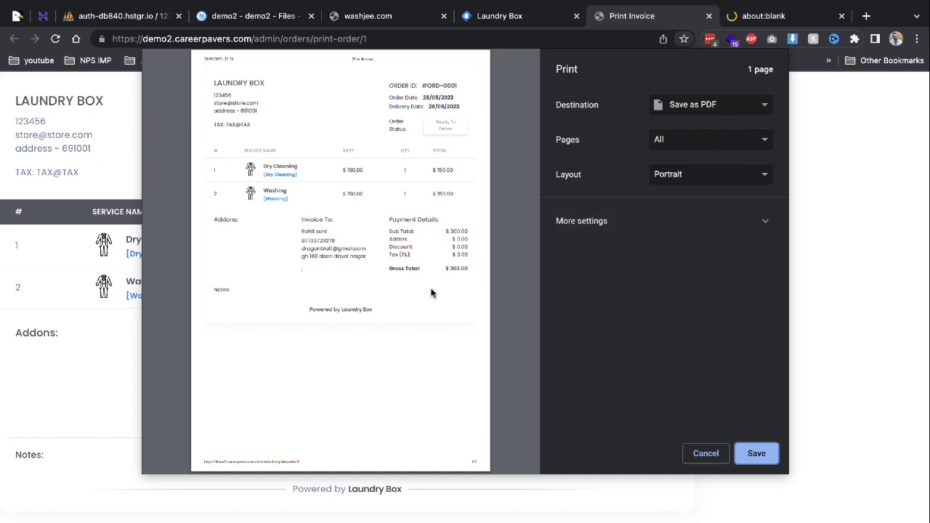
pyautogui.click(707, 16)
pyautogui.click(708, 16)
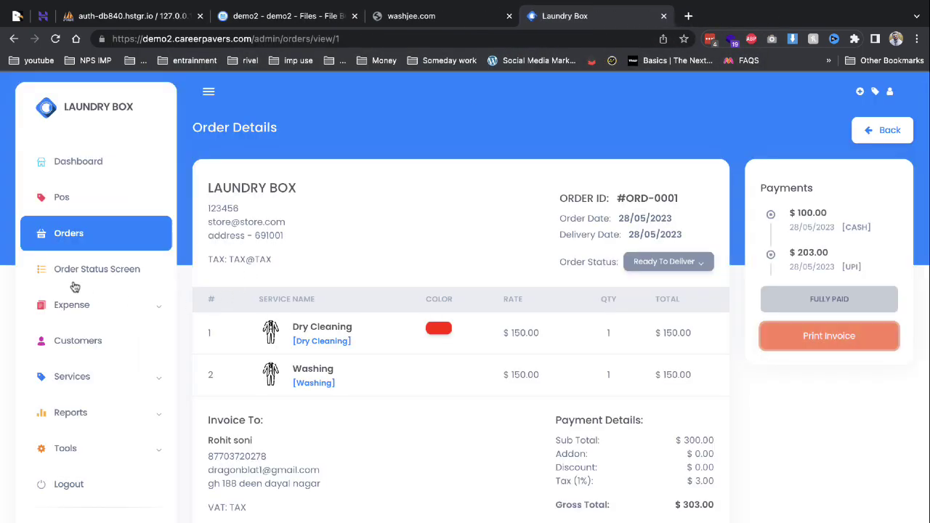
# Step: Look over the expense categories and customer list, open the customer's record for editing, and dismiss it without changes
pyautogui.click(83, 304)
pyautogui.click(90, 356)
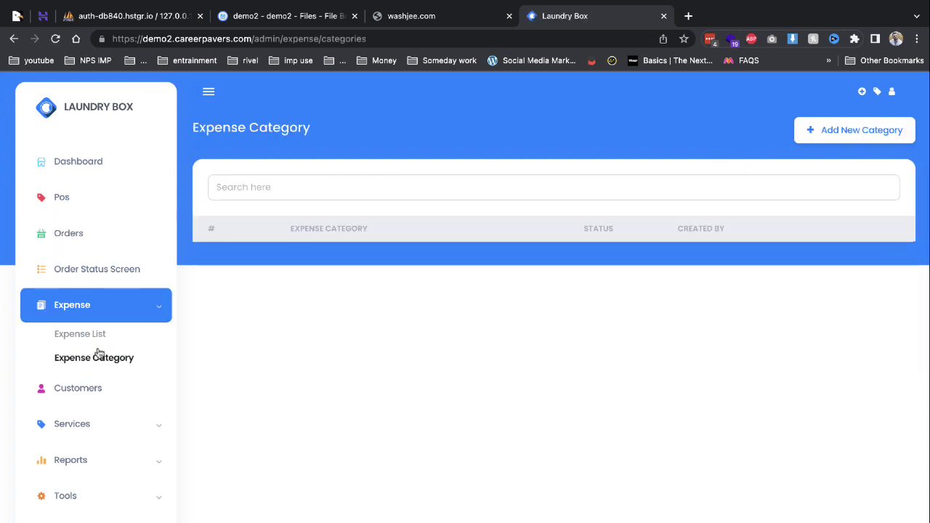
pyautogui.click(85, 391)
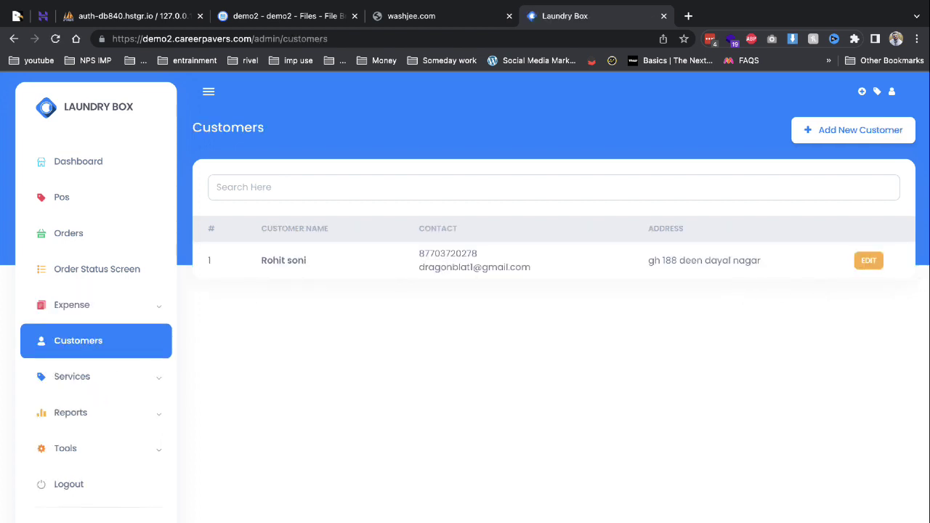
pyautogui.click(868, 260)
pyautogui.click(530, 486)
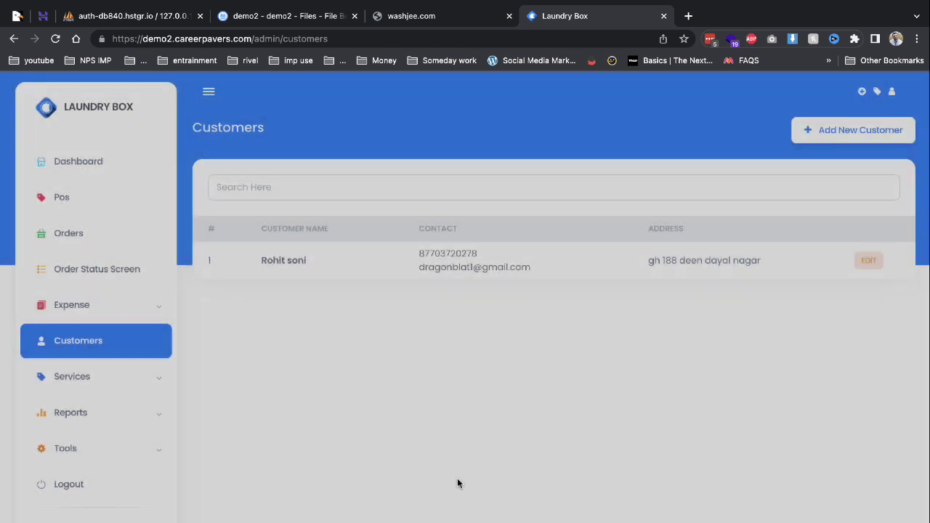
# Step: Open the Master Settings and set the Printer POS option to Thermal
pyautogui.click(104, 450)
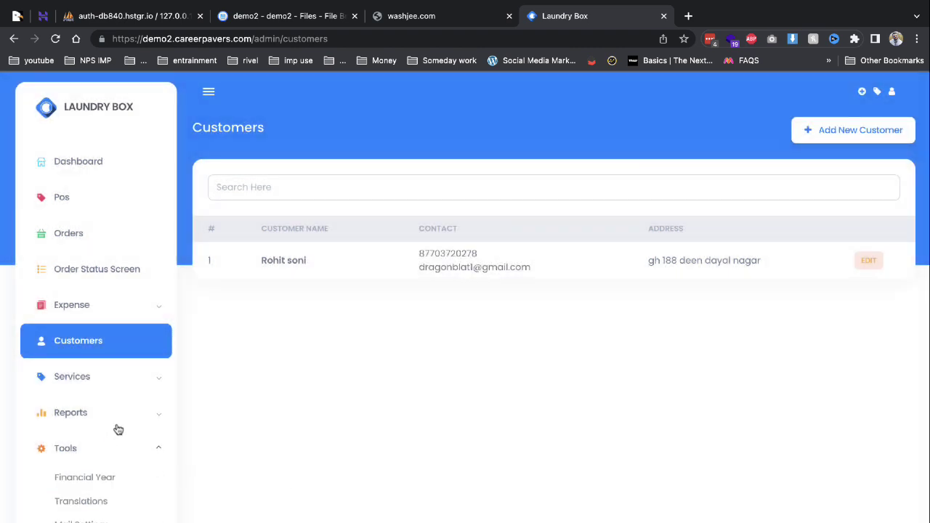
pyautogui.click(80, 520)
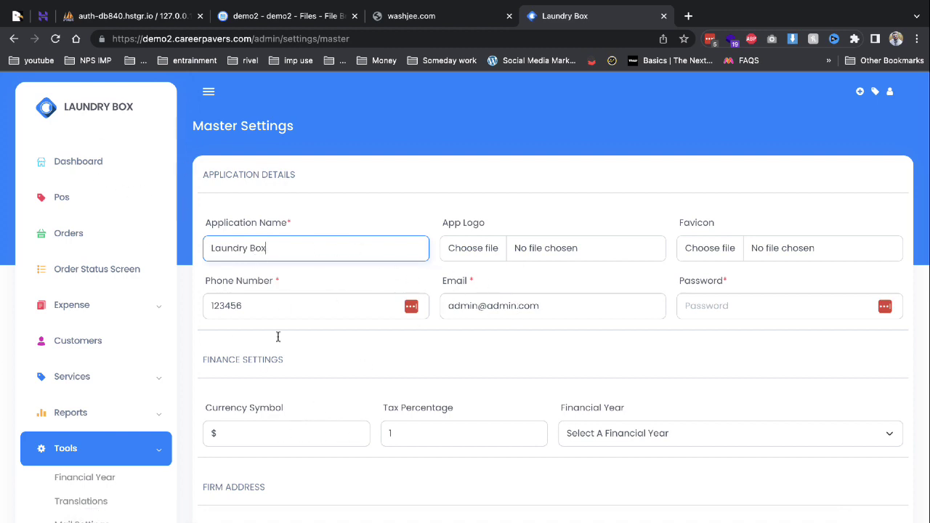
pyautogui.scroll(-3, 312, 394)
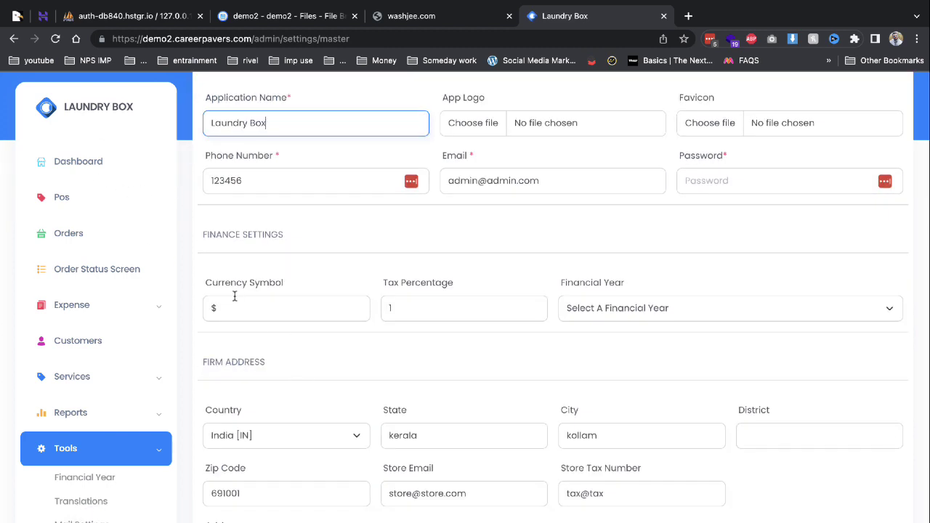
pyautogui.scroll(-5, 292, 314)
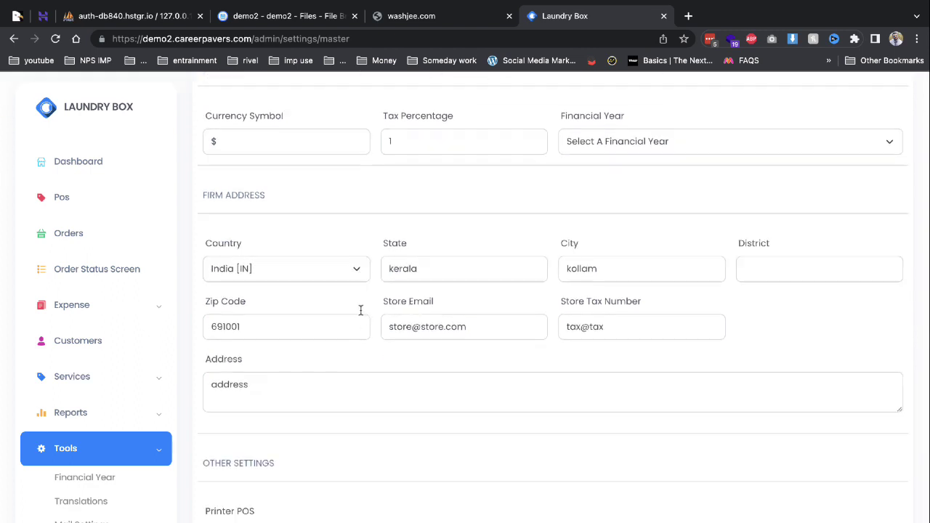
pyautogui.click(287, 498)
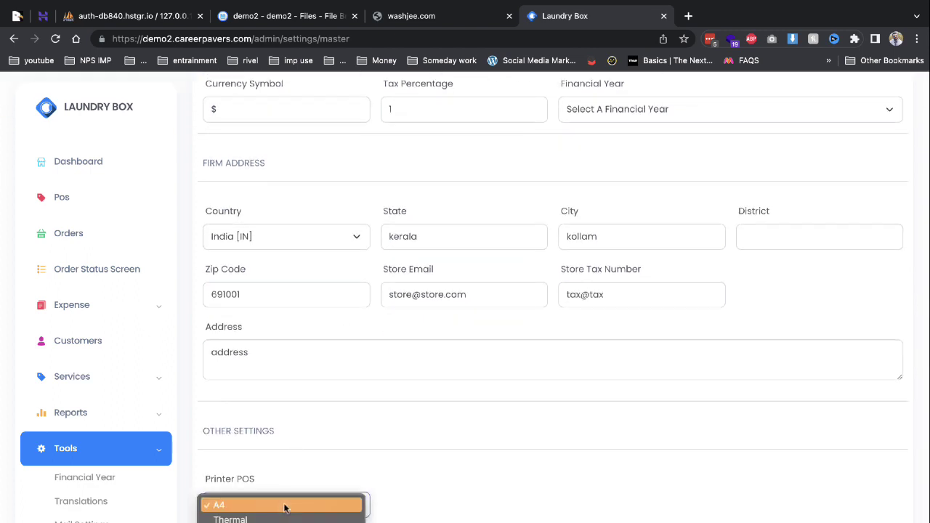
pyautogui.click(284, 516)
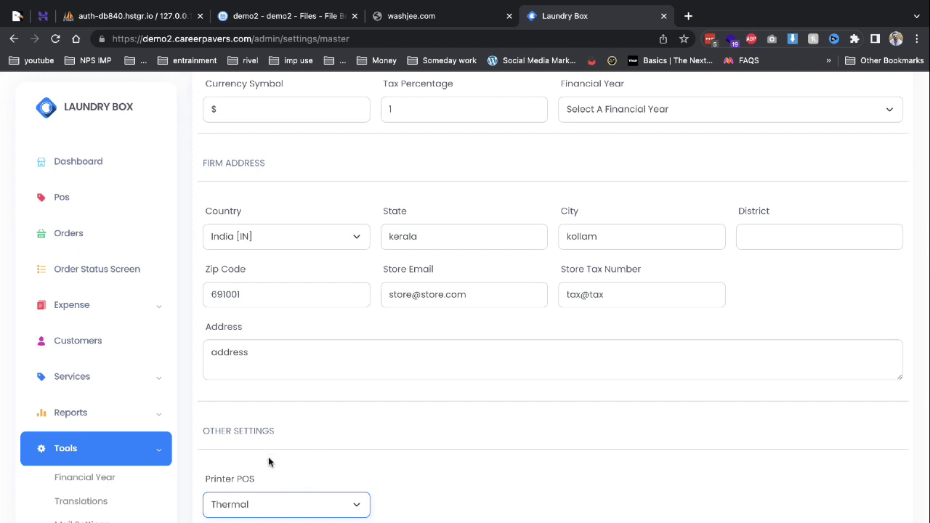
# Step: Set Printer POS back to A4, save the master settings, and return to the dashboard
pyautogui.click(253, 504)
pyautogui.click(253, 491)
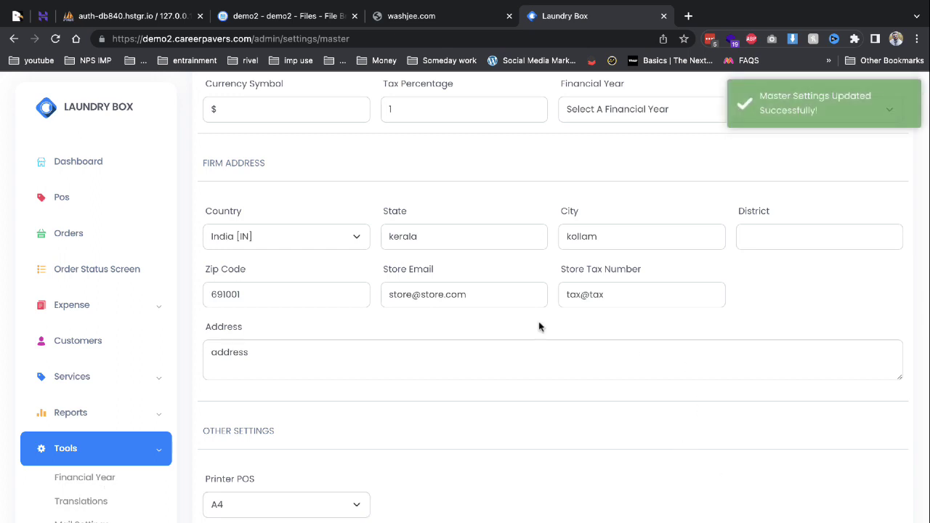
pyautogui.click(119, 170)
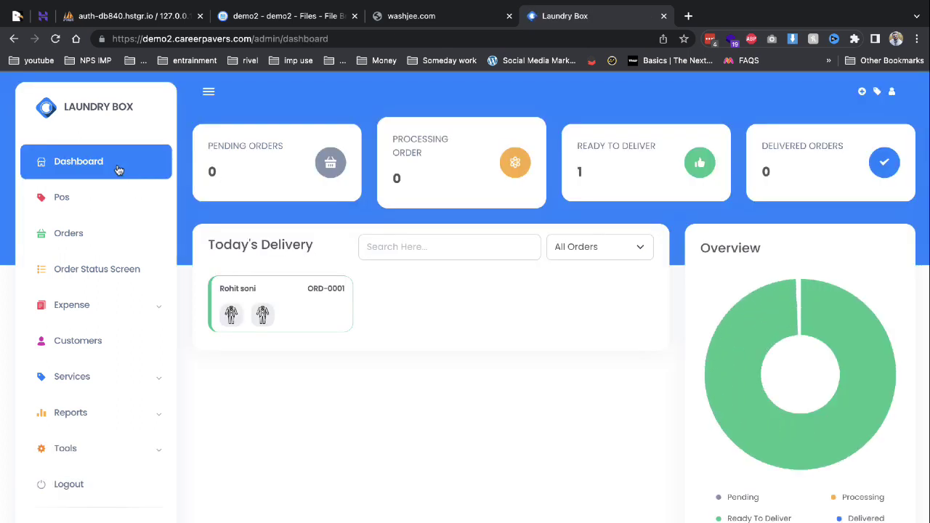